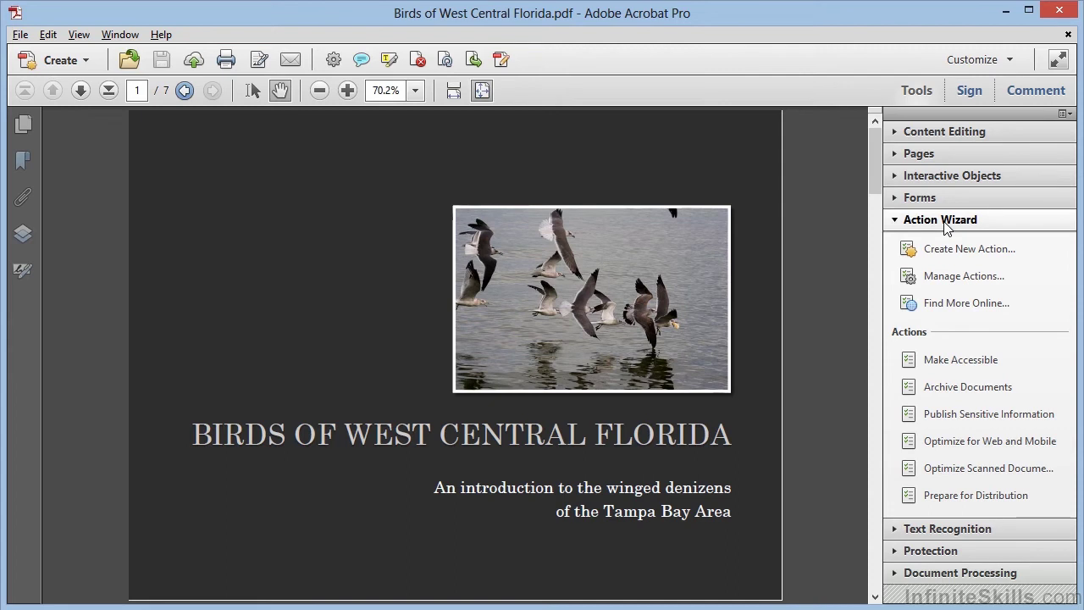
# Step: Start a new action, try the folder and scanner sources, and set the default file option to Add Files
pyautogui.click(941, 256)
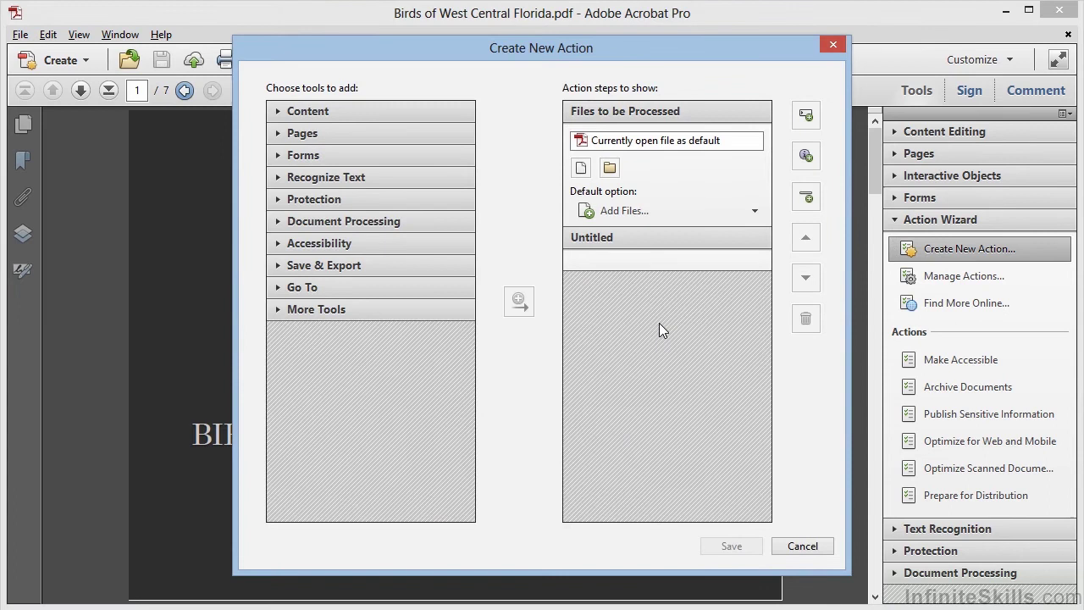
pyautogui.click(660, 211)
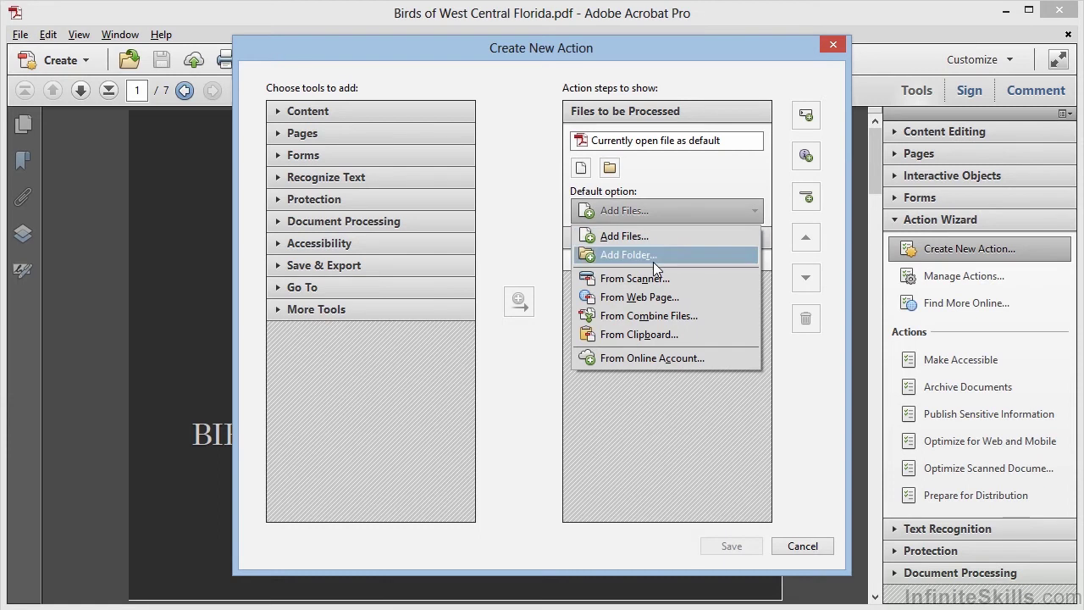
pyautogui.click(653, 256)
pyautogui.click(672, 212)
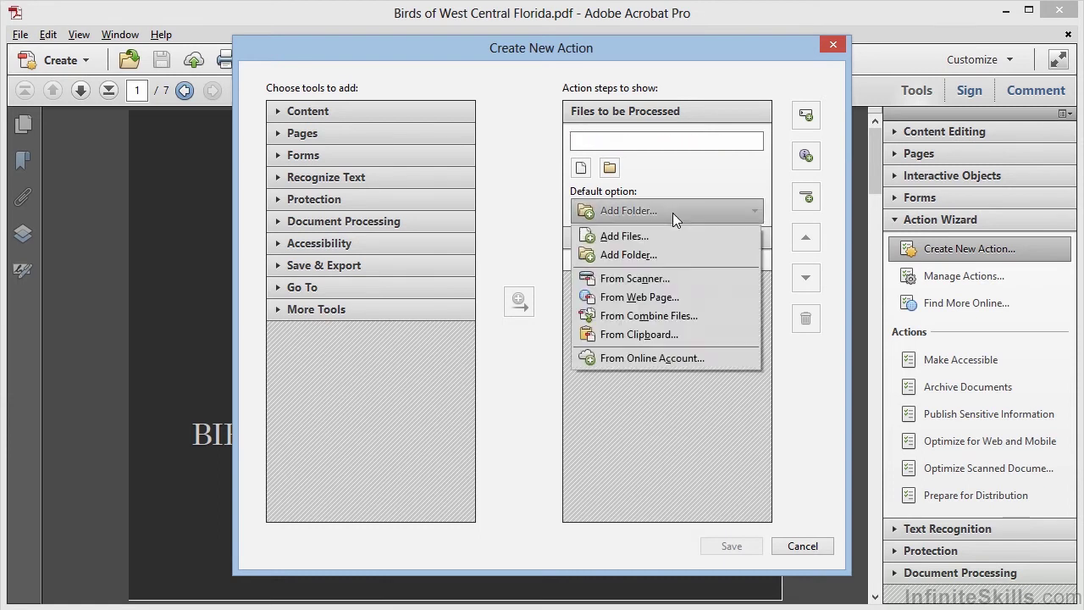
pyautogui.click(658, 281)
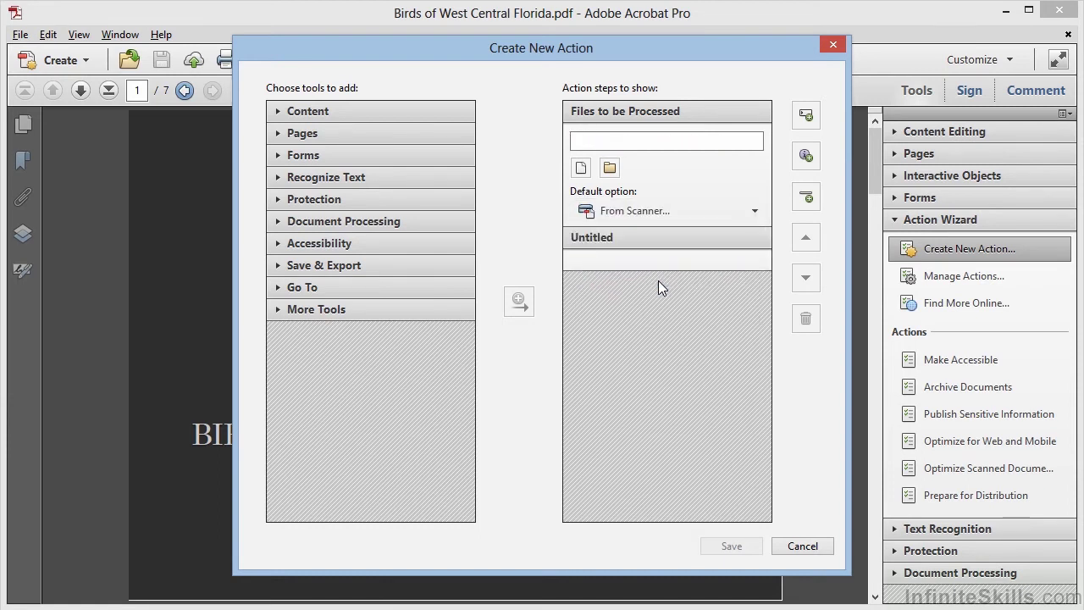
pyautogui.click(667, 214)
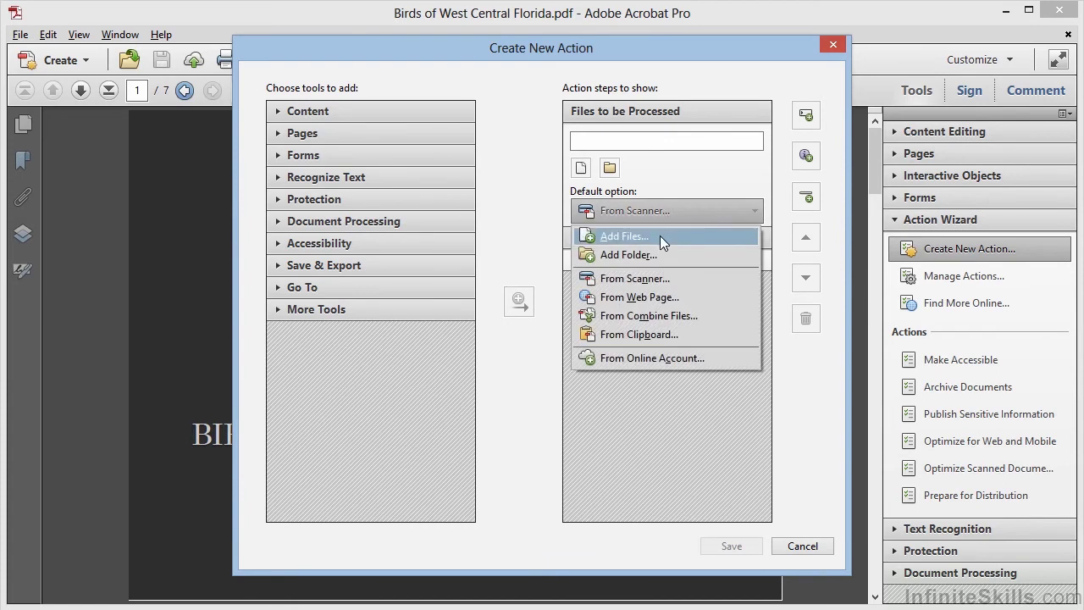
pyautogui.click(659, 236)
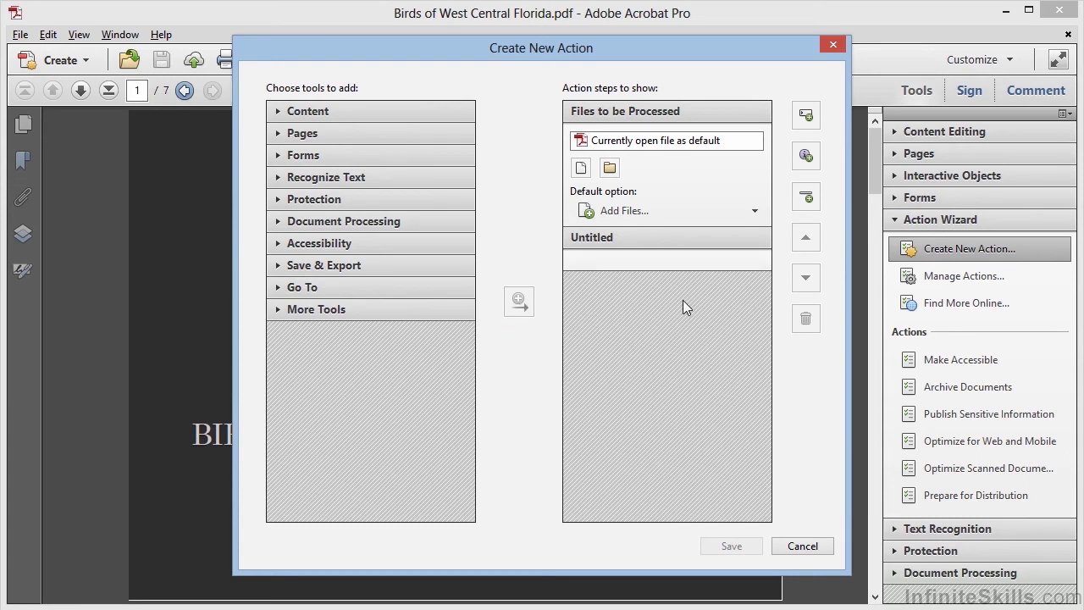
# Step: Rename the untitled panel of the action as "Prepare Content"
pyautogui.doubleClick(619, 244)
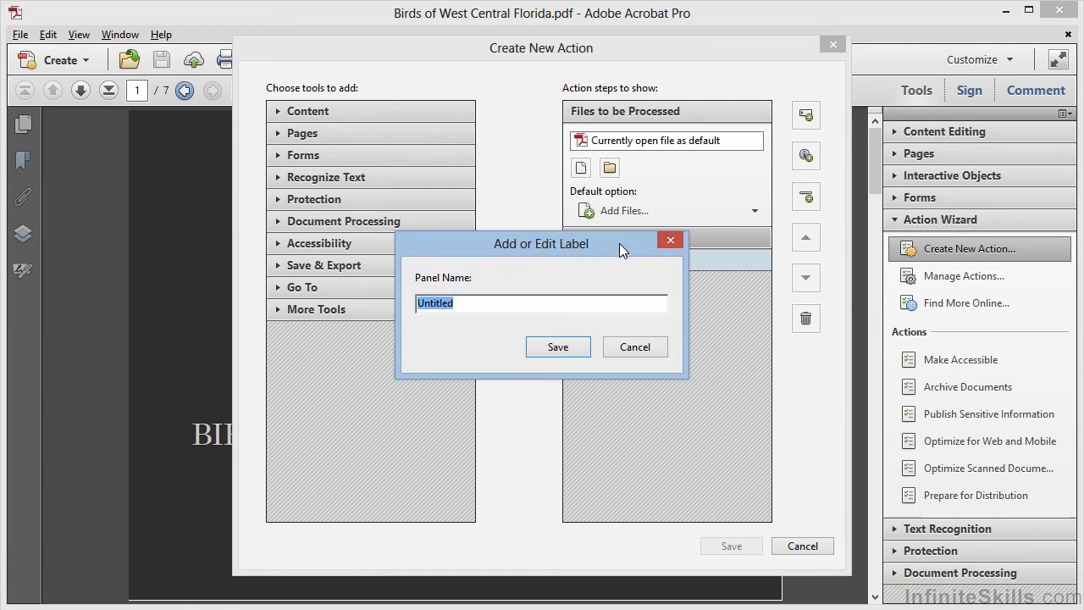
pyautogui.write('Prepare Content')
pyautogui.click(556, 347)
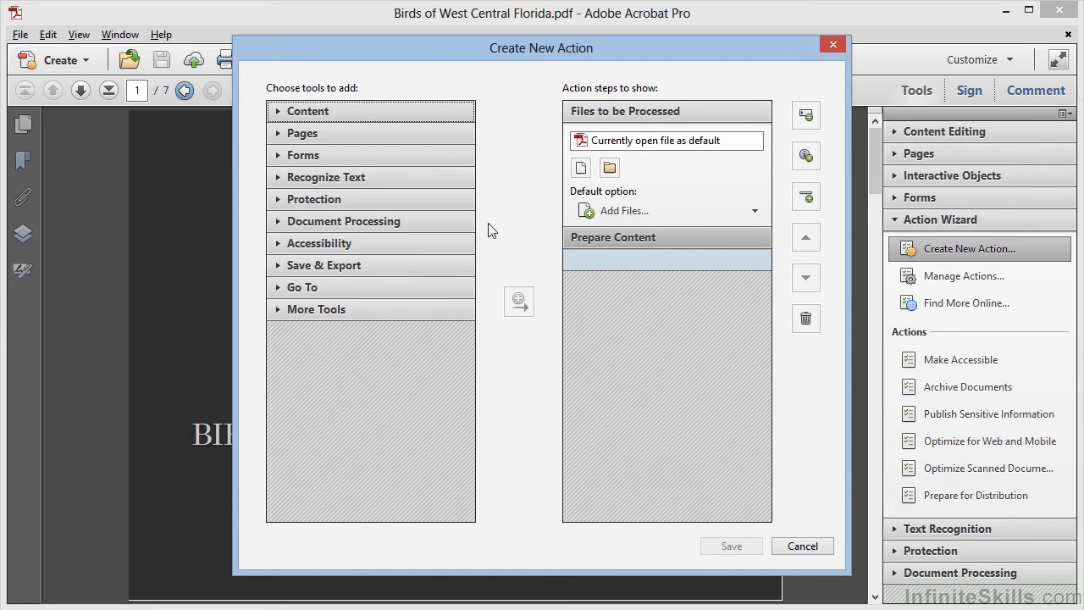
# Step: Add the Add Header & Footer page tool to the Prepare Content panel
pyautogui.click(304, 137)
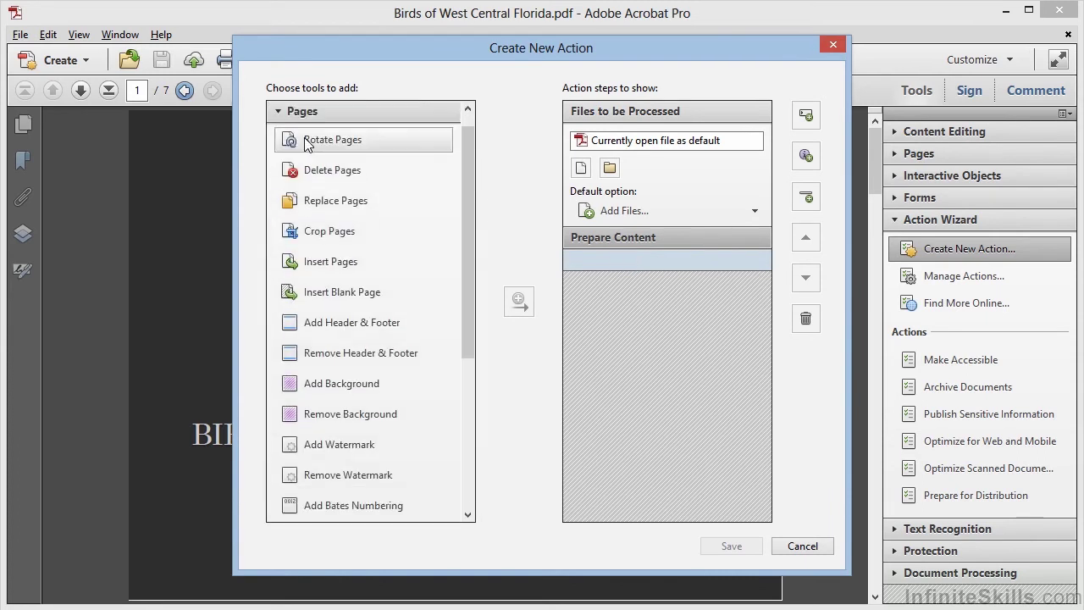
pyautogui.click(332, 324)
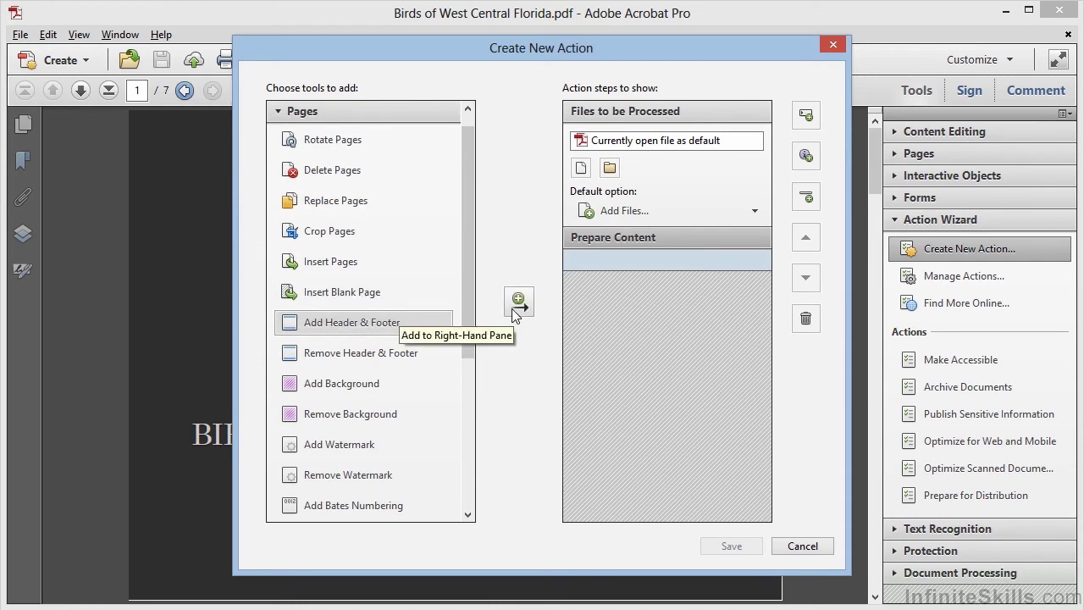
pyautogui.click(517, 302)
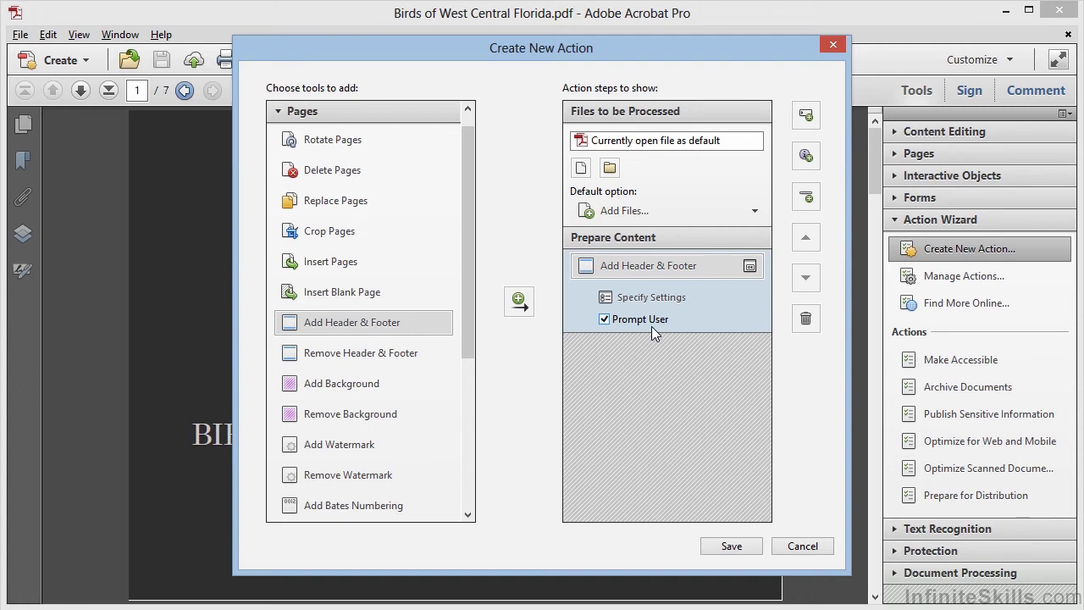
# Step: Add an instruction on adding video files with Add Video in the Interactive Objects panel, placing a rectangle and selecting file and settings, with Pause off
pyautogui.click(796, 164)
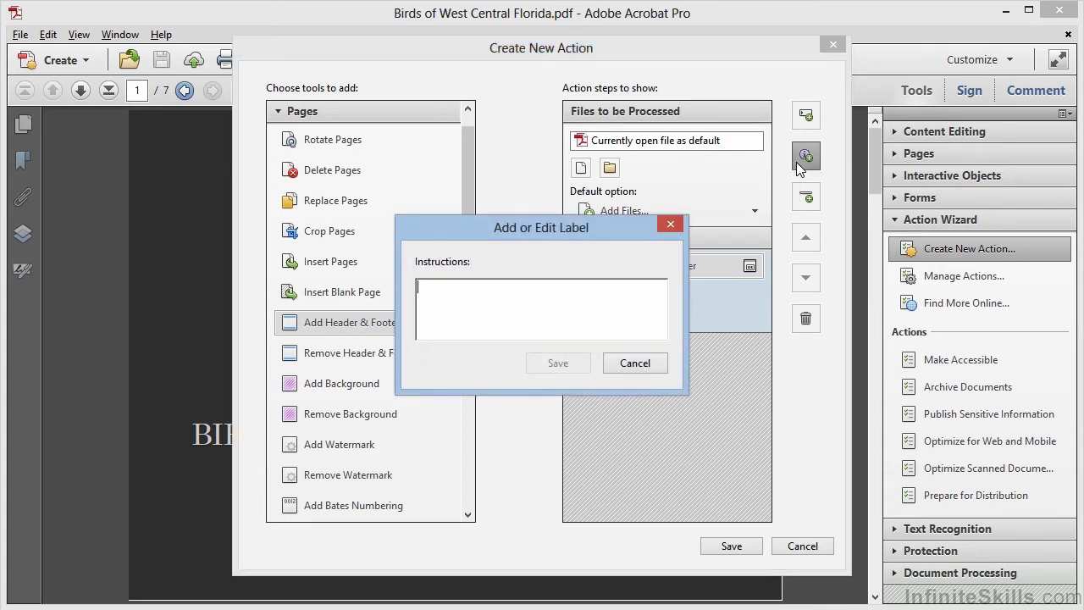
pyautogui.write('In order to add video files to this presentation, click Add Video in the Interactive Objects panel, drag out a rectangle on the page, and select the file and settings.')
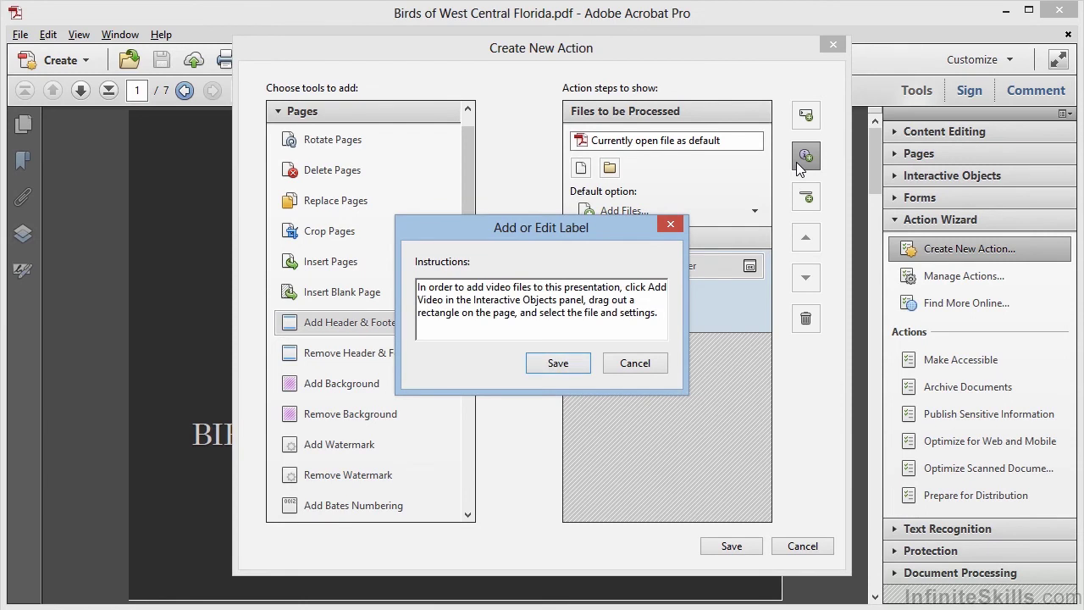
pyautogui.click(575, 365)
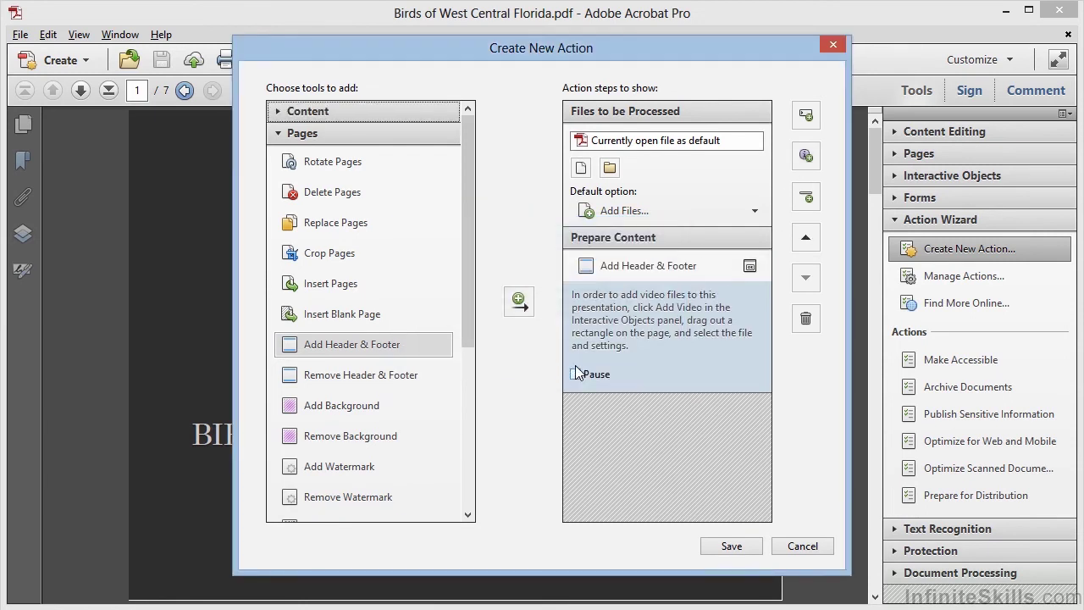
pyautogui.click(575, 376)
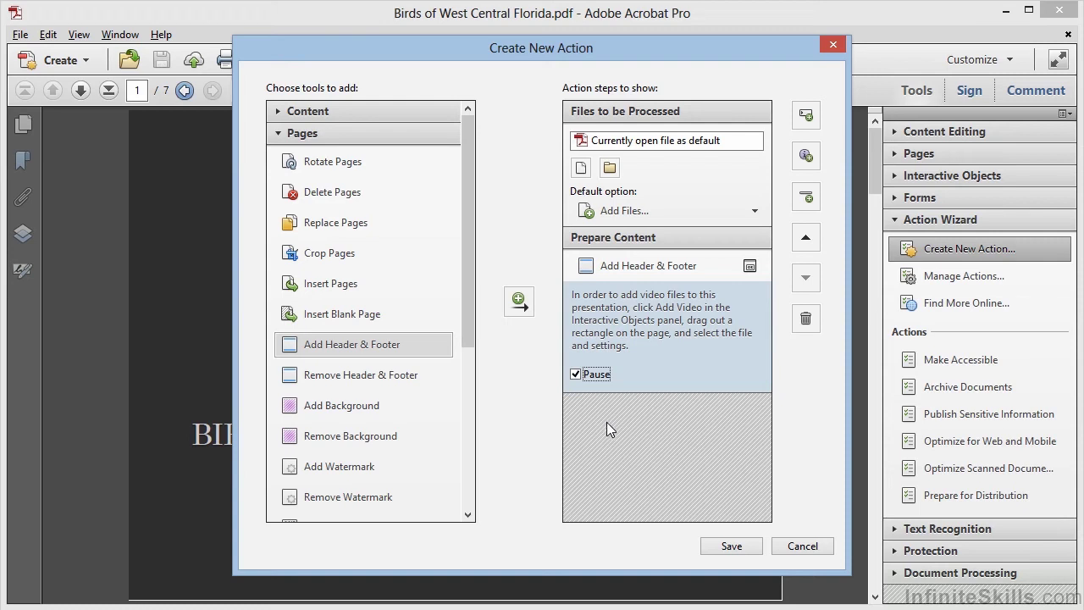
pyautogui.click(579, 375)
# Step: Add the Execute JavaScript tool after the video instruction in the Prepare Content panel
pyautogui.click(347, 137)
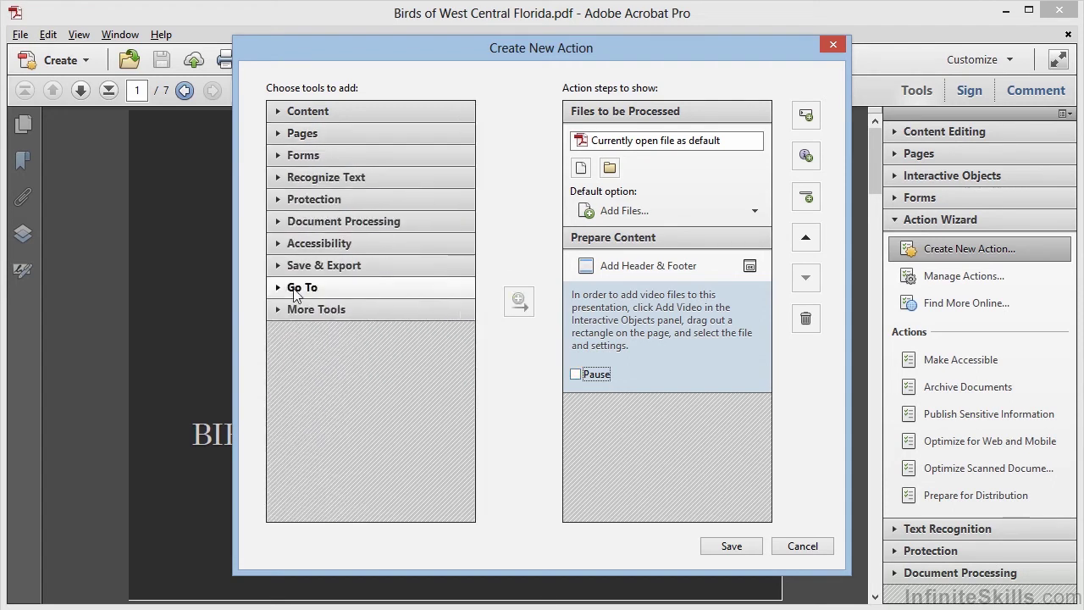
pyautogui.click(295, 309)
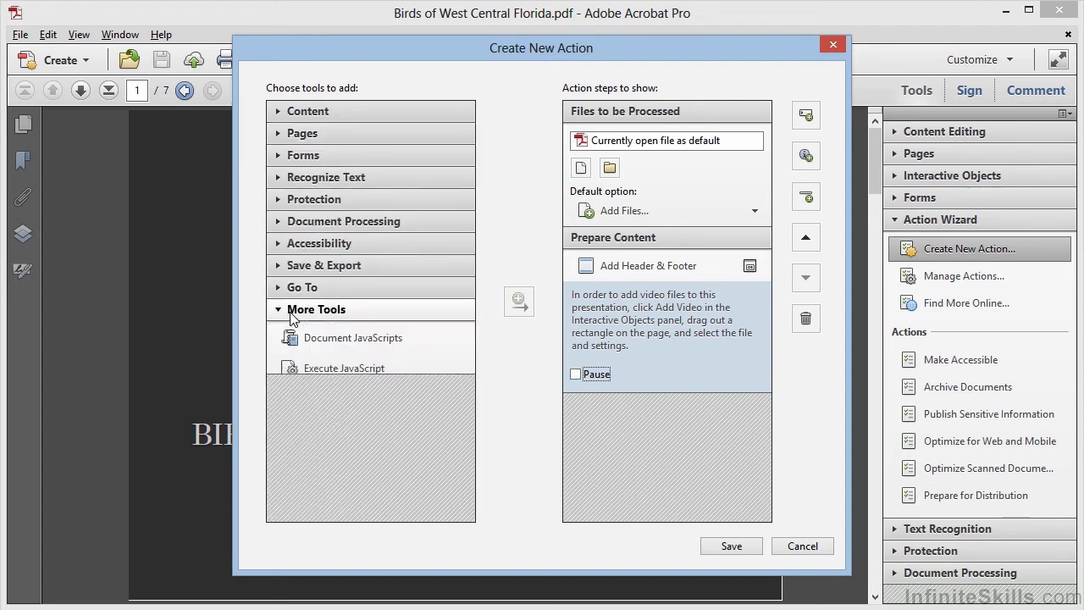
pyautogui.click(320, 369)
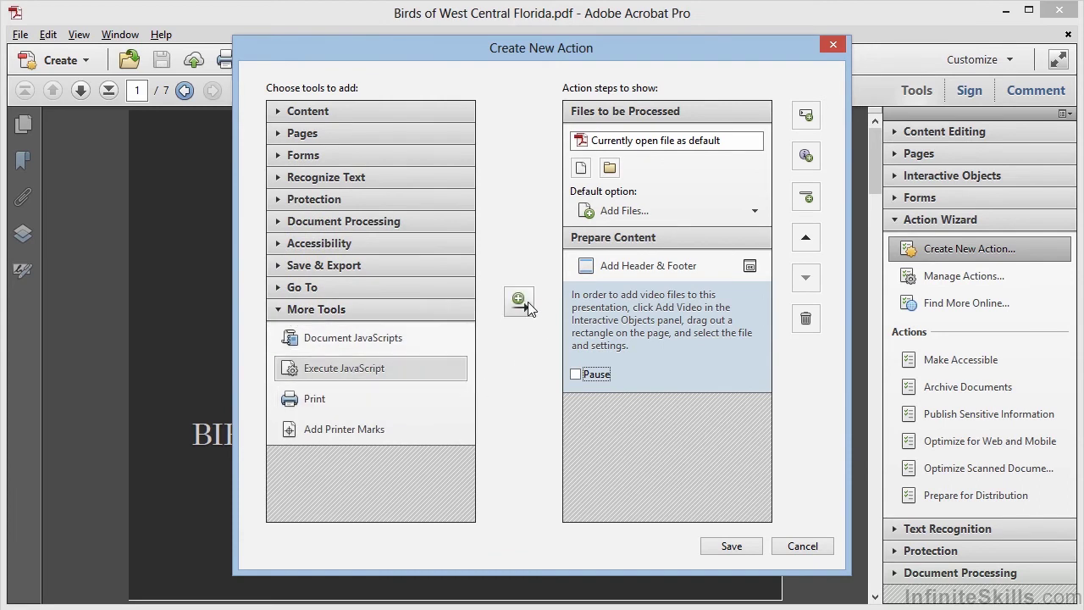
pyautogui.click(525, 300)
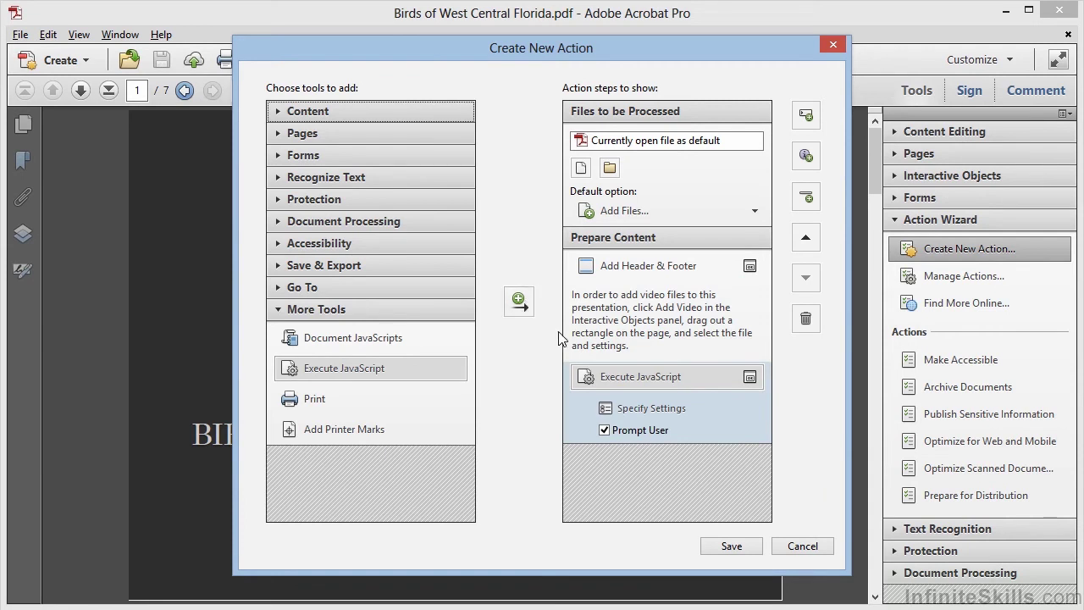
# Step: Write an app.alert script showing the same video instruction text for the Execute JavaScript step, and turn off Prompt User
pyautogui.click(648, 409)
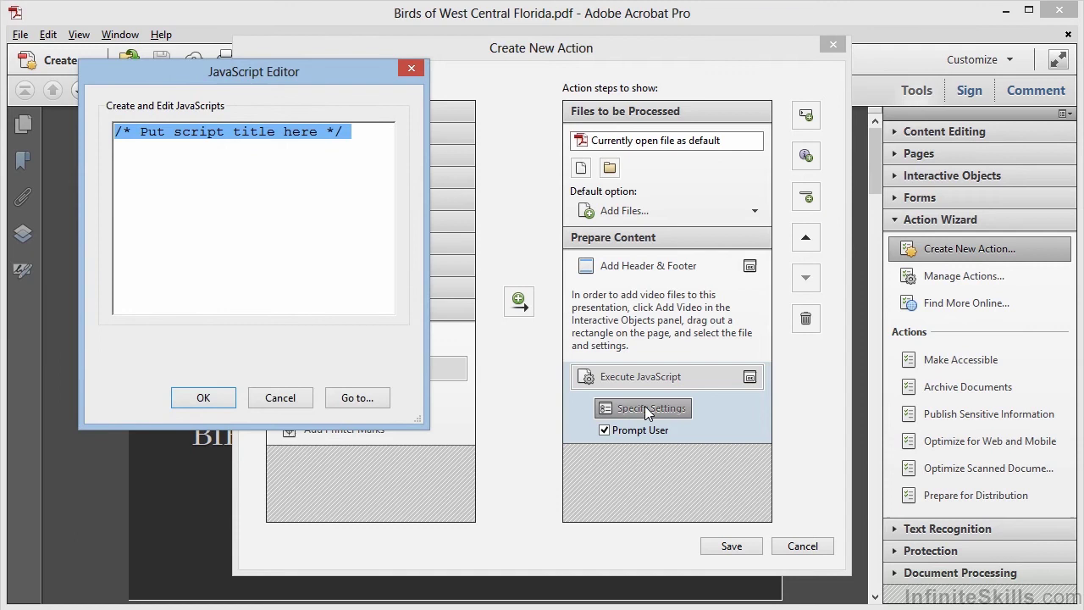
pyautogui.write('app.ale')
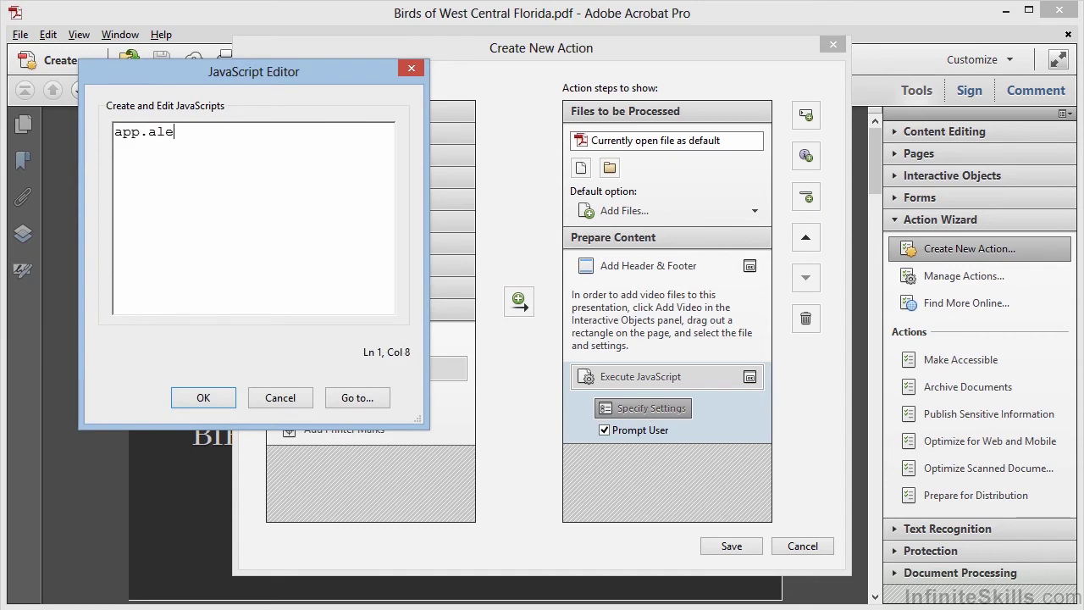
pyautogui.write('rt("");')
pyautogui.click(208, 129)
pyautogui.write('In order to add video files to this presentation, click Add Video in the Interactive Objects panel, drag out a rectangle on the page, and select the file and settings.')
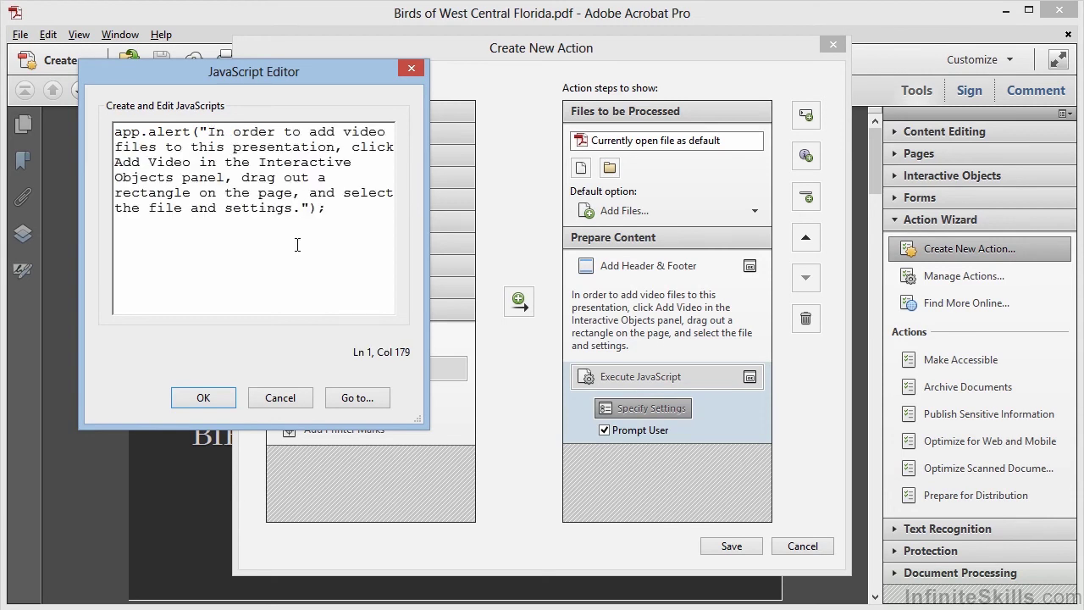
pyautogui.click(221, 396)
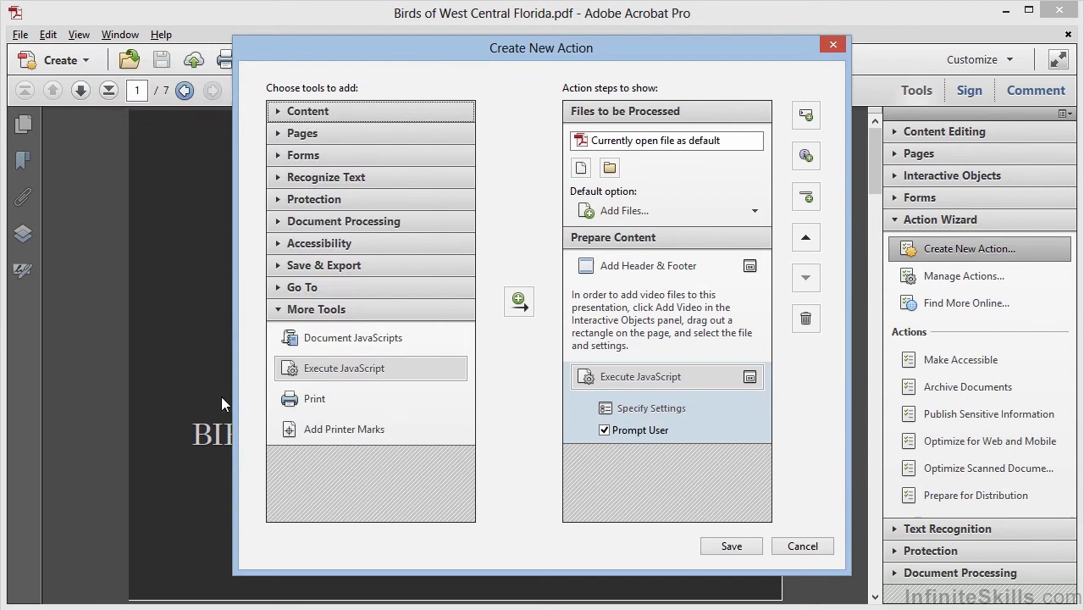
pyautogui.click(605, 431)
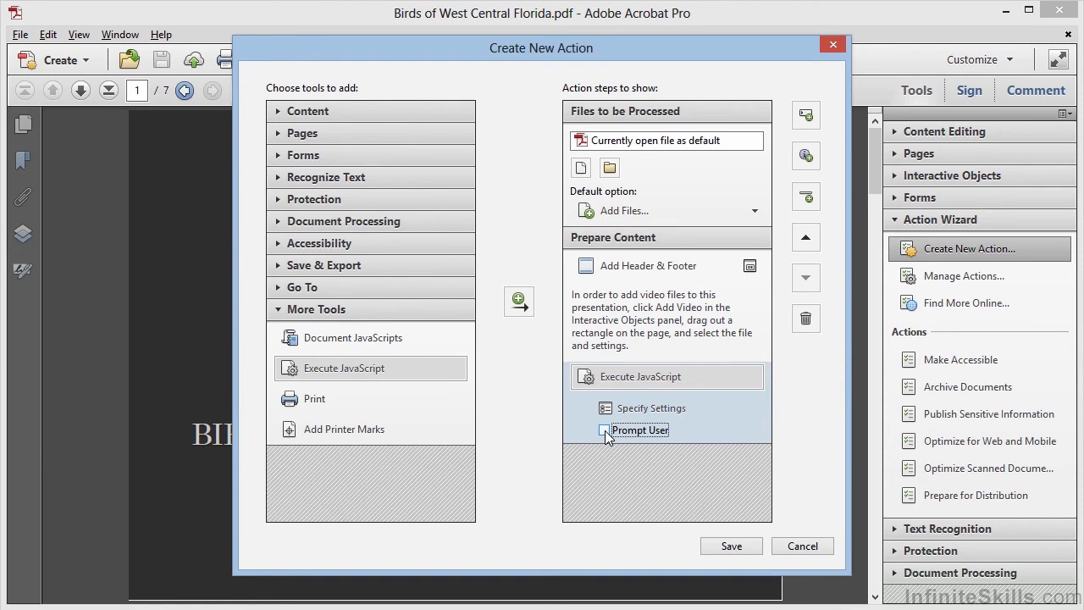
# Step: Add the Go to Interactive Objects tool after the Execute JavaScript step
pyautogui.click(303, 288)
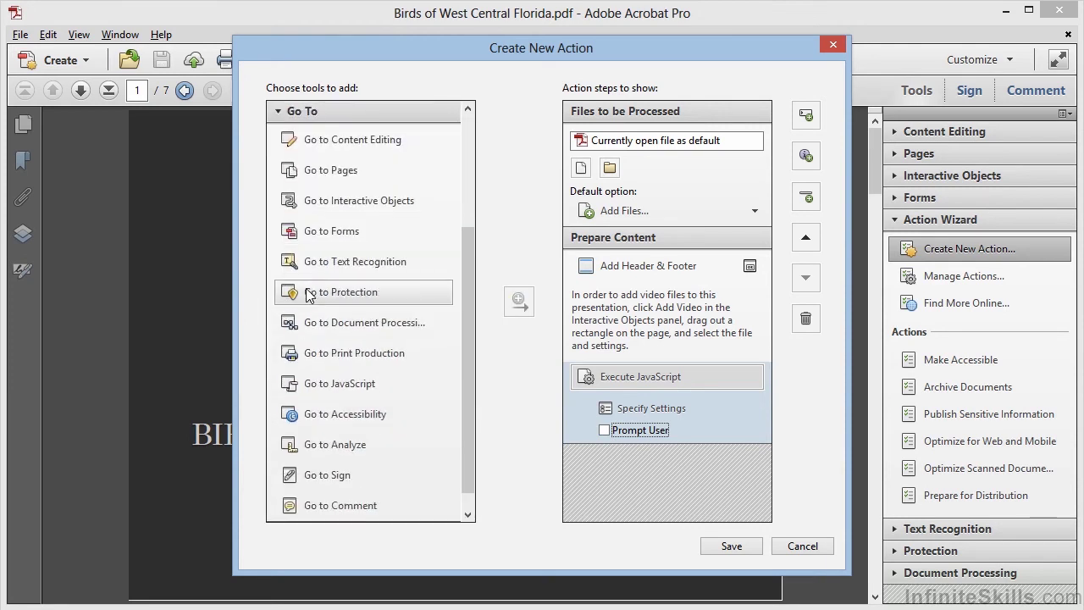
pyautogui.click(325, 204)
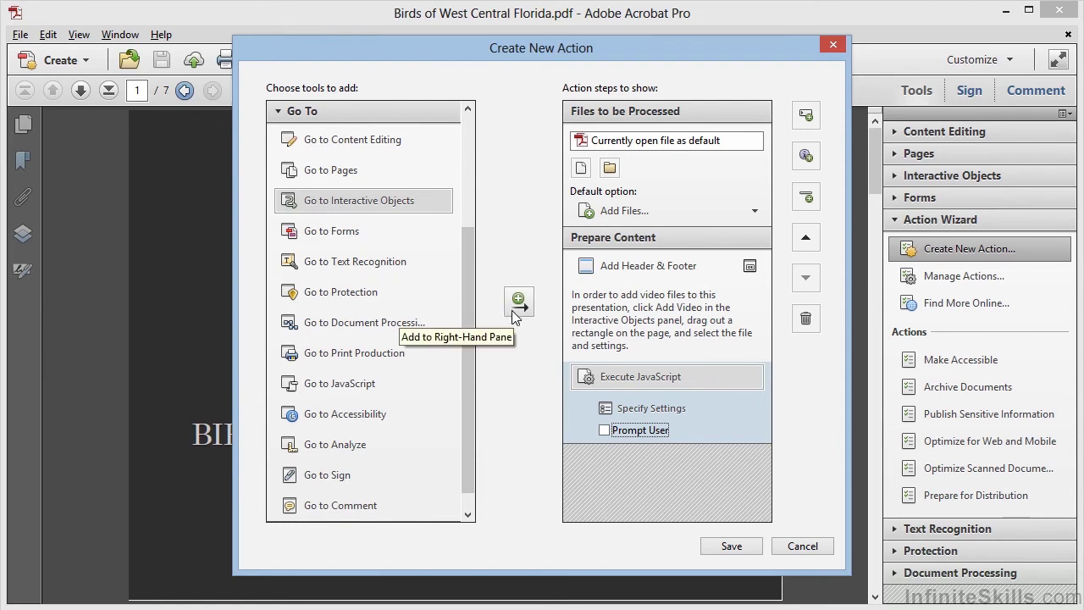
pyautogui.click(511, 310)
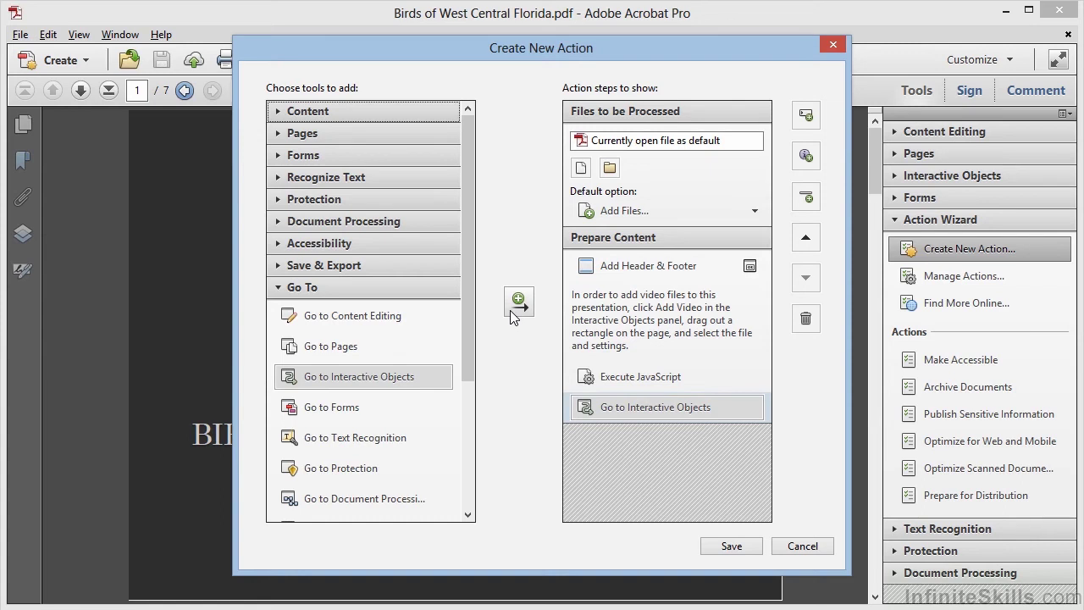
# Step: Add a new panel named "Format Document" to the action
pyautogui.click(805, 116)
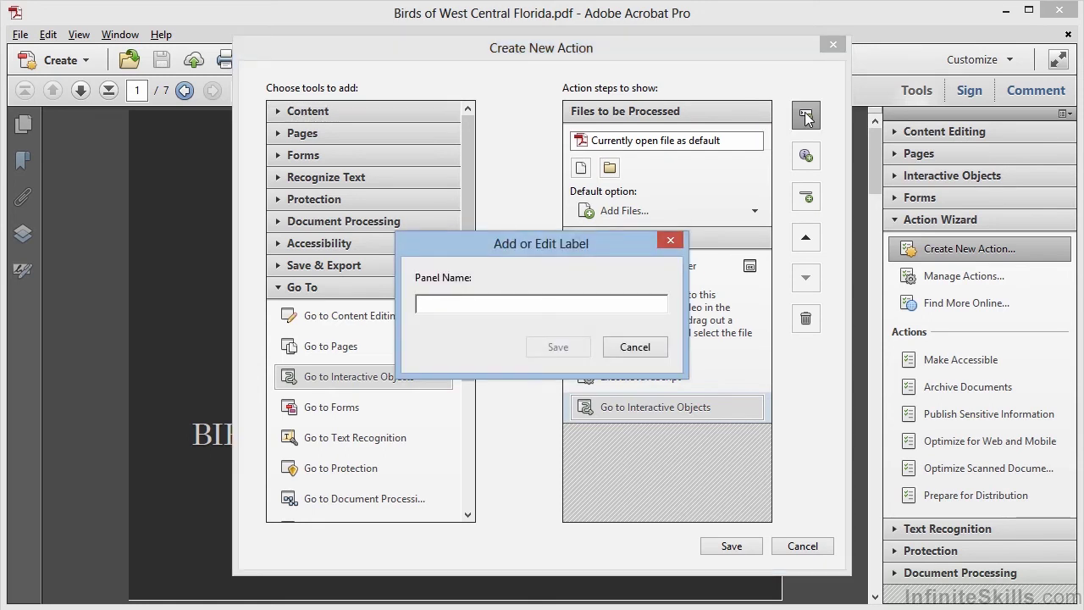
pyautogui.write('Fo')
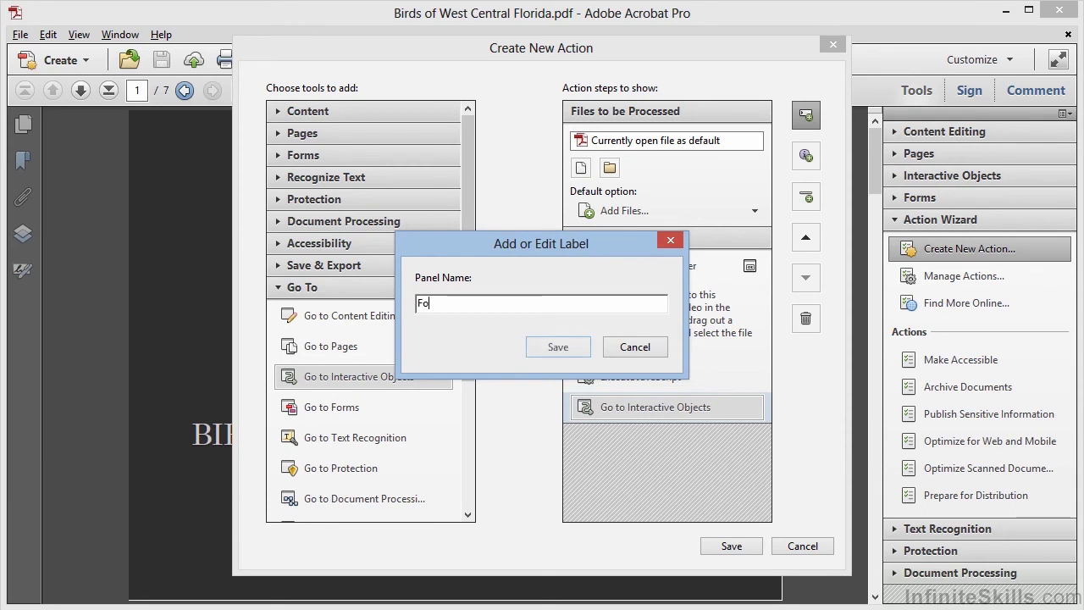
pyautogui.write('rmat Document')
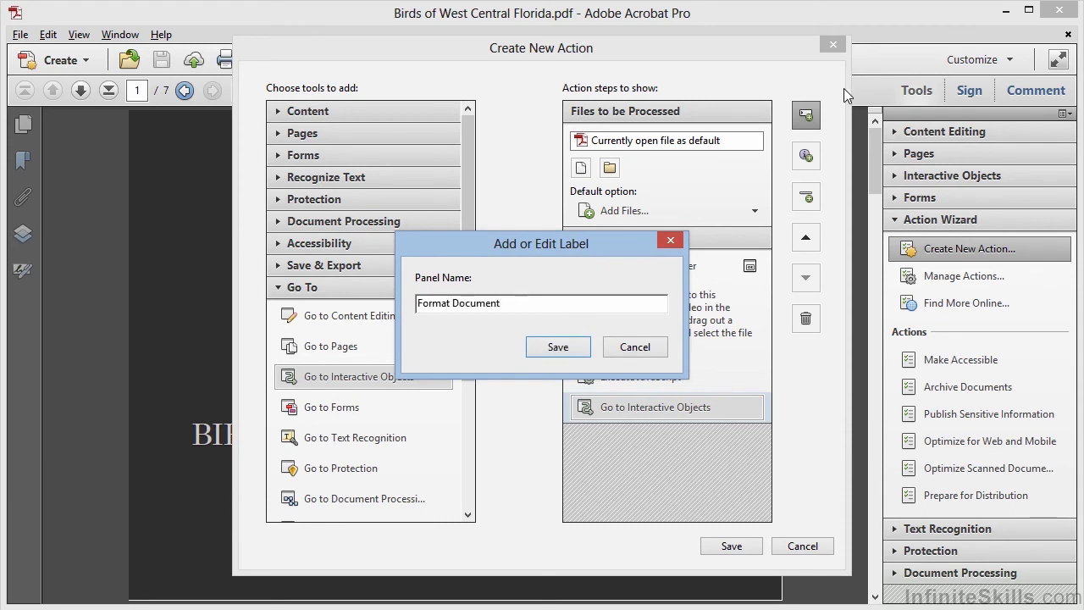
pyautogui.click(557, 346)
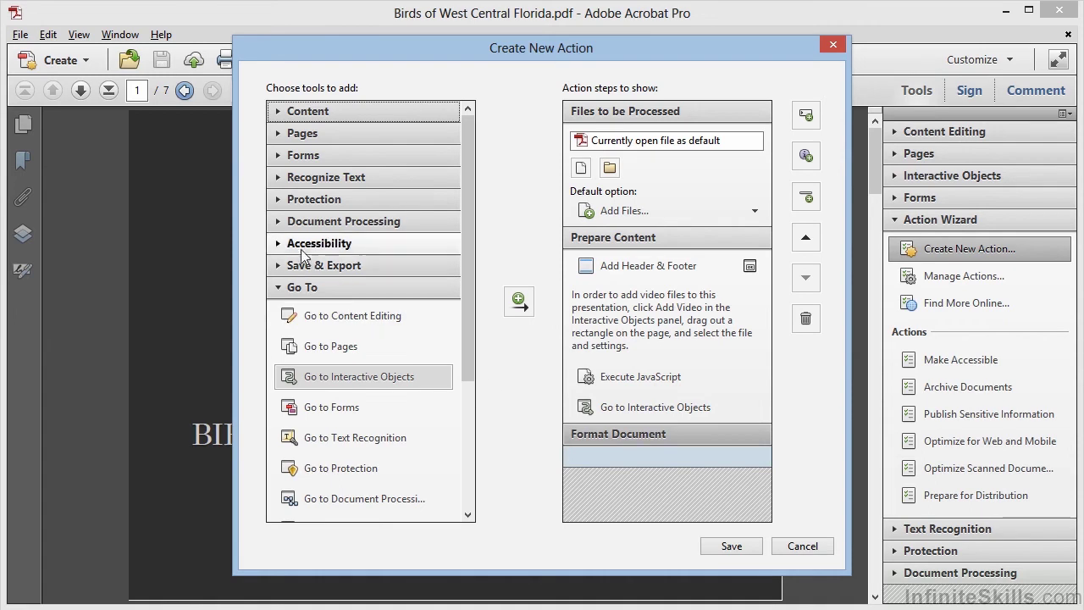
# Step: Add the Page Transitions document processing tool to the Format Document panel
pyautogui.click(289, 227)
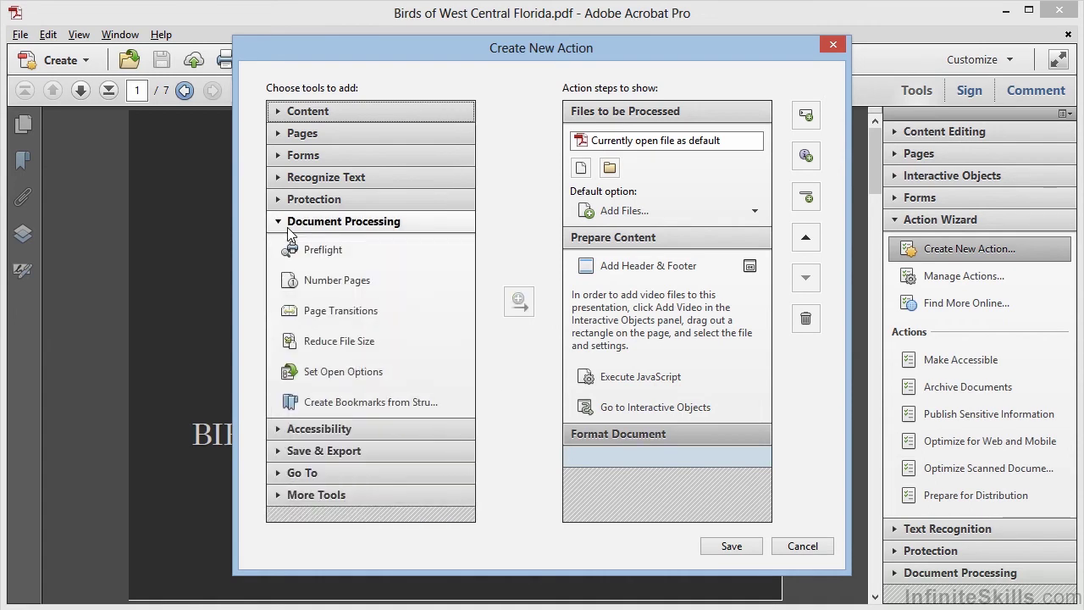
pyautogui.click(320, 313)
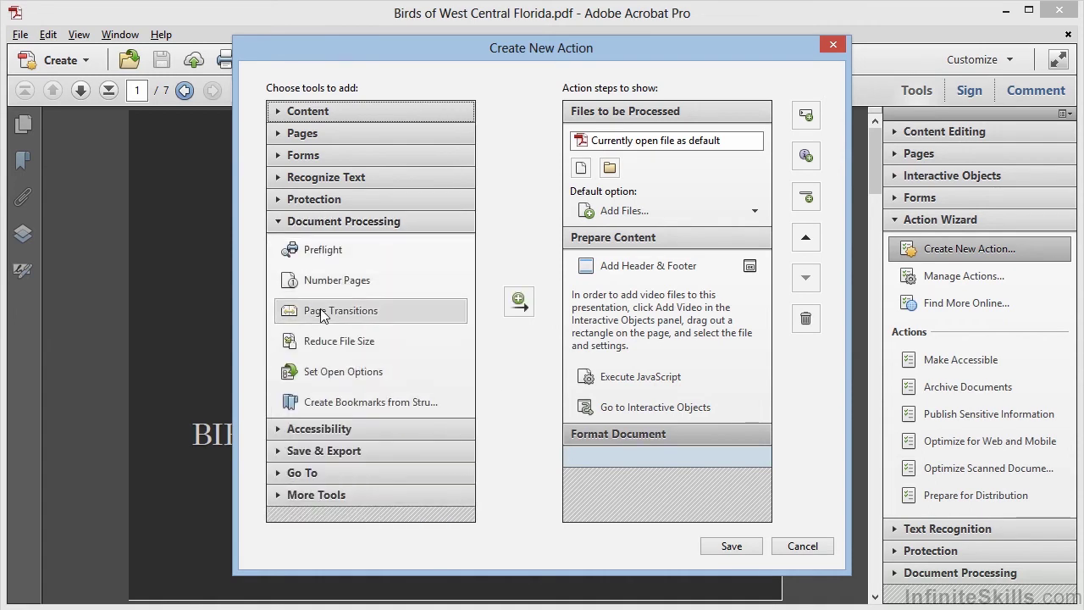
pyautogui.click(518, 304)
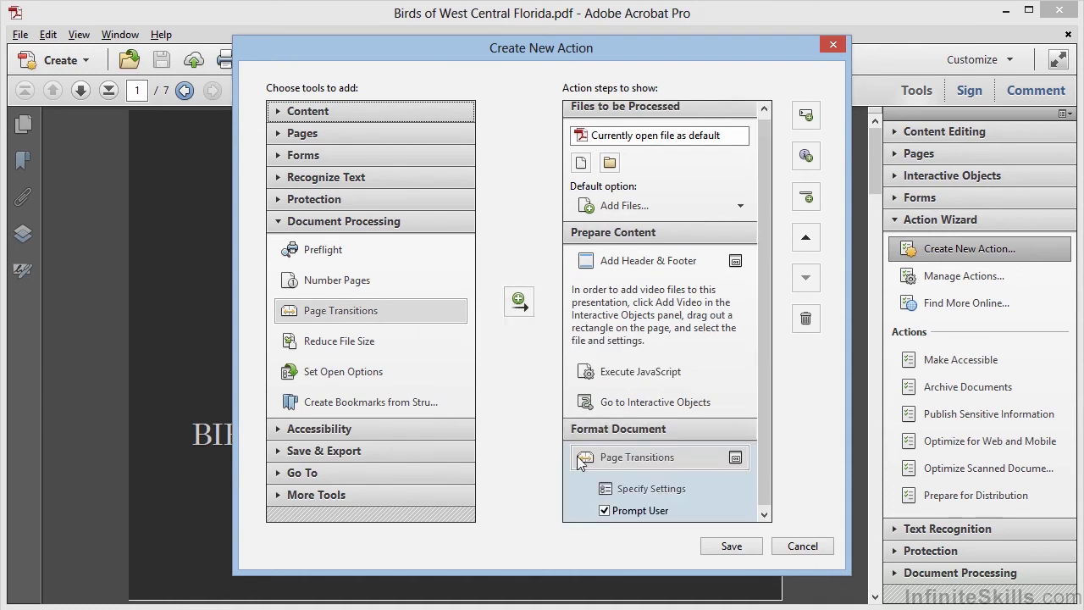
# Step: Set the Page Transitions step to a Fade transition at Medium speed for all pages, and turn off Prompt User
pyautogui.click(637, 490)
pyautogui.click(538, 175)
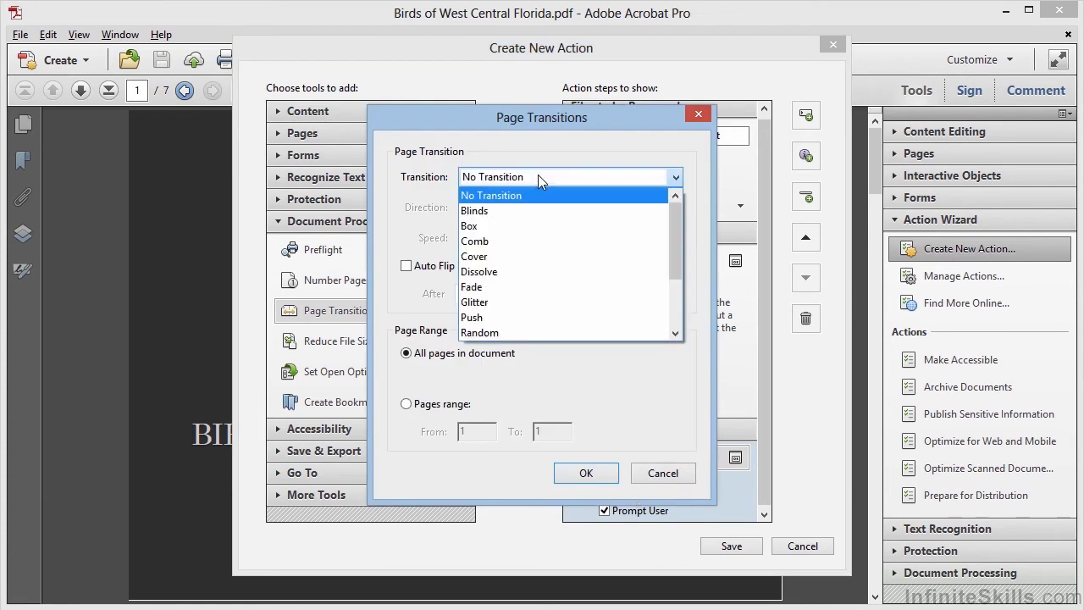
pyautogui.click(496, 286)
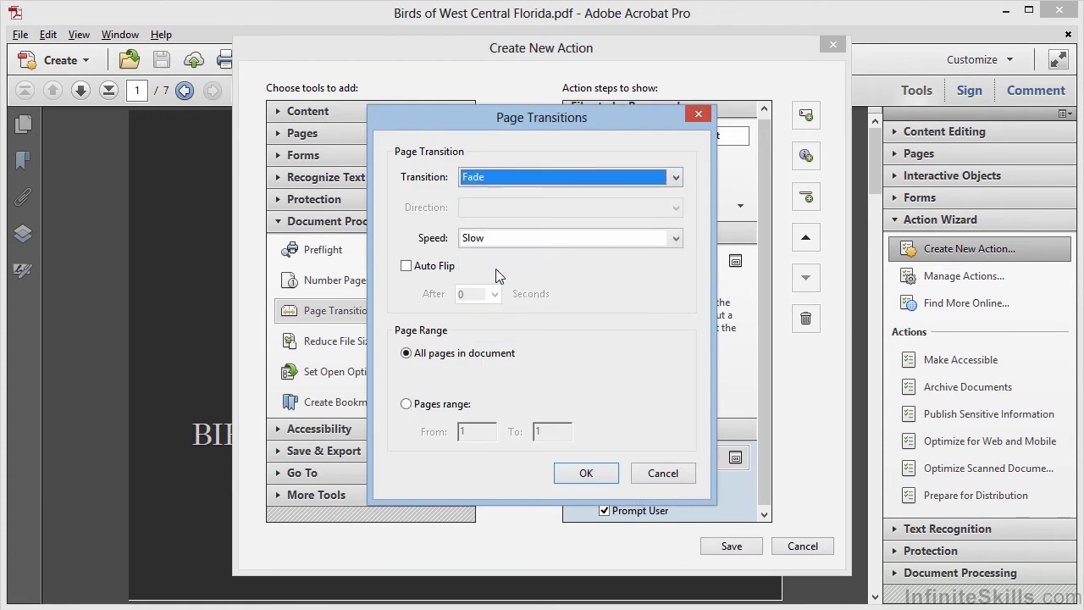
pyautogui.click(509, 240)
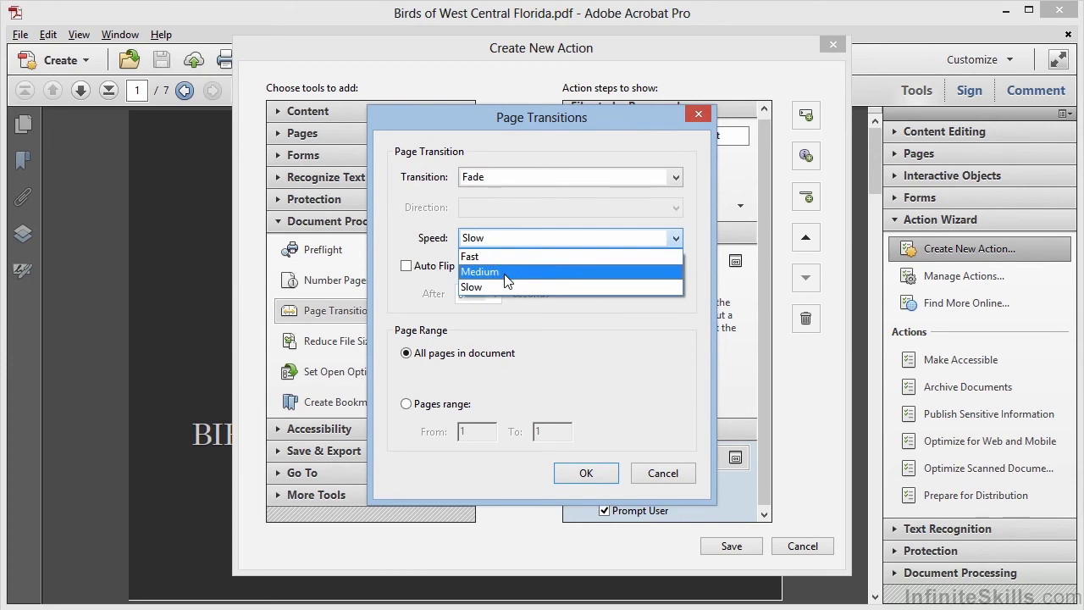
pyautogui.click(504, 272)
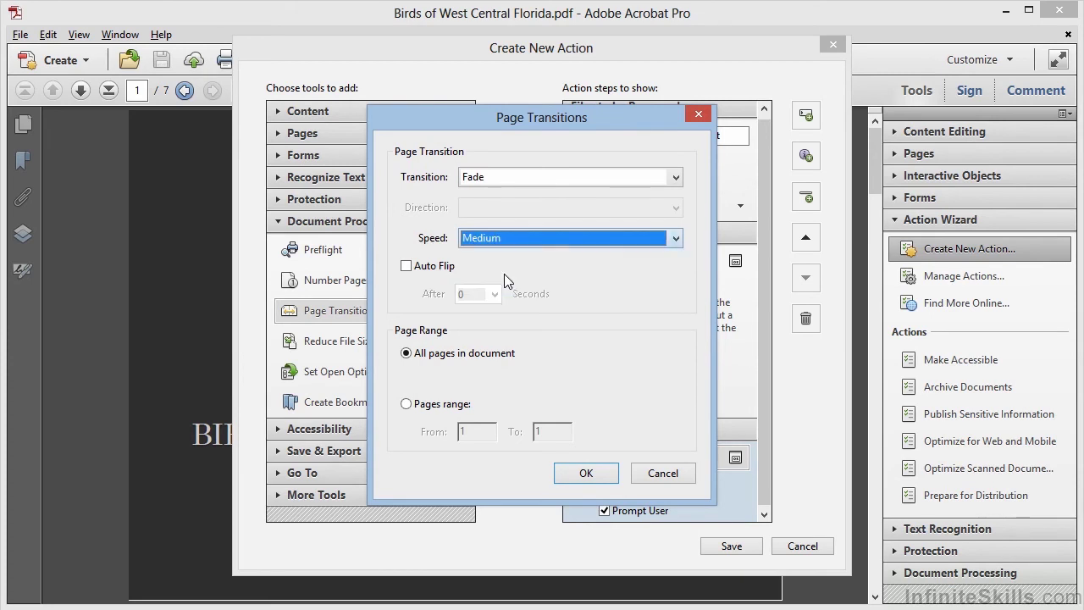
pyautogui.click(594, 471)
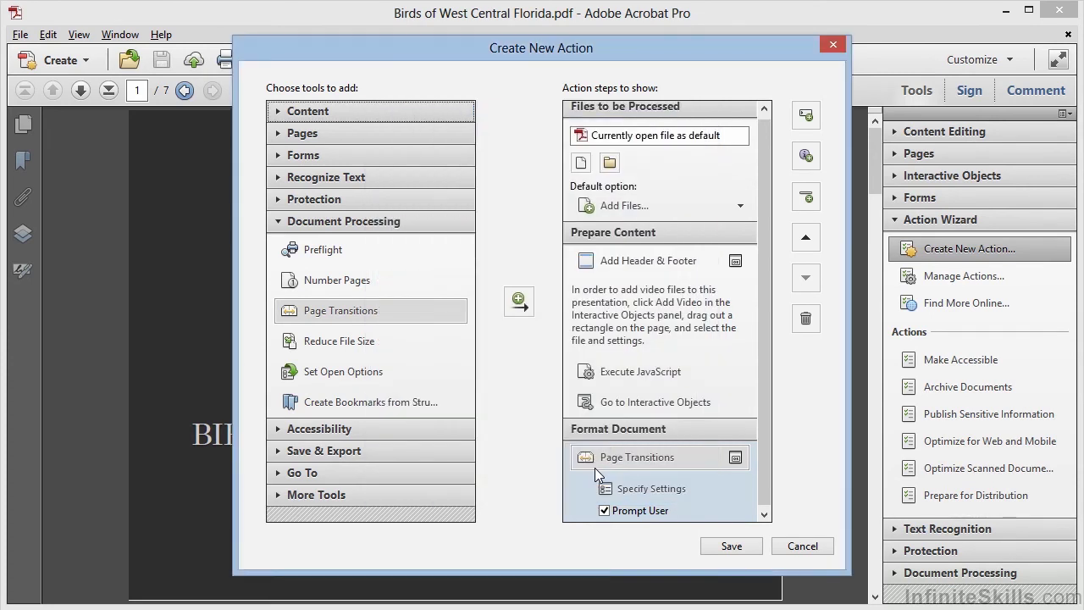
pyautogui.click(616, 510)
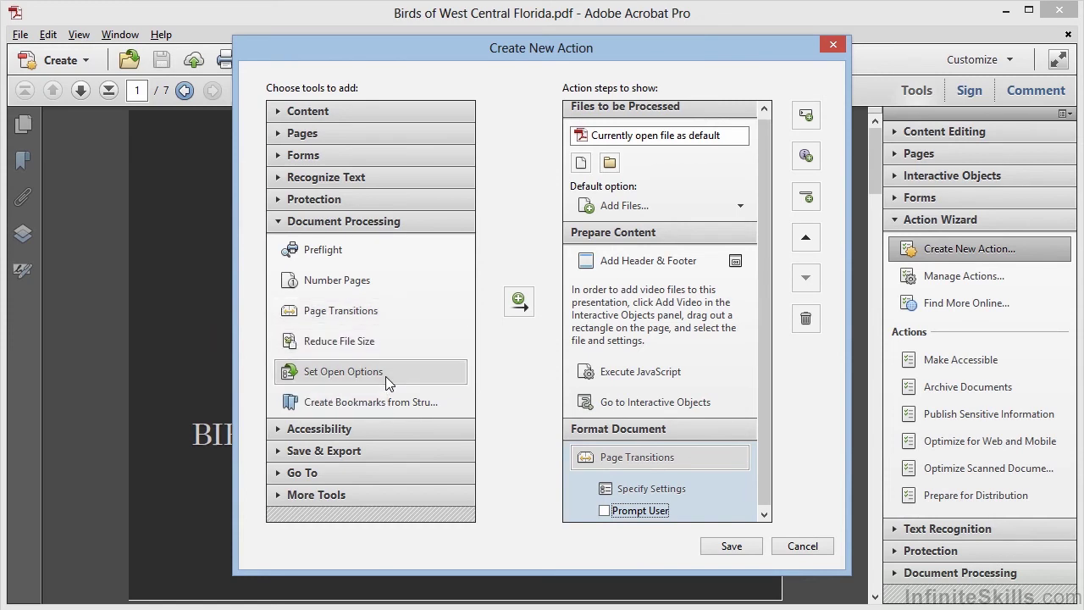
# Step: Add the Set Open Options tool to the Format Document panel and set Open In Full Screen Mode to Yes
pyautogui.click(519, 301)
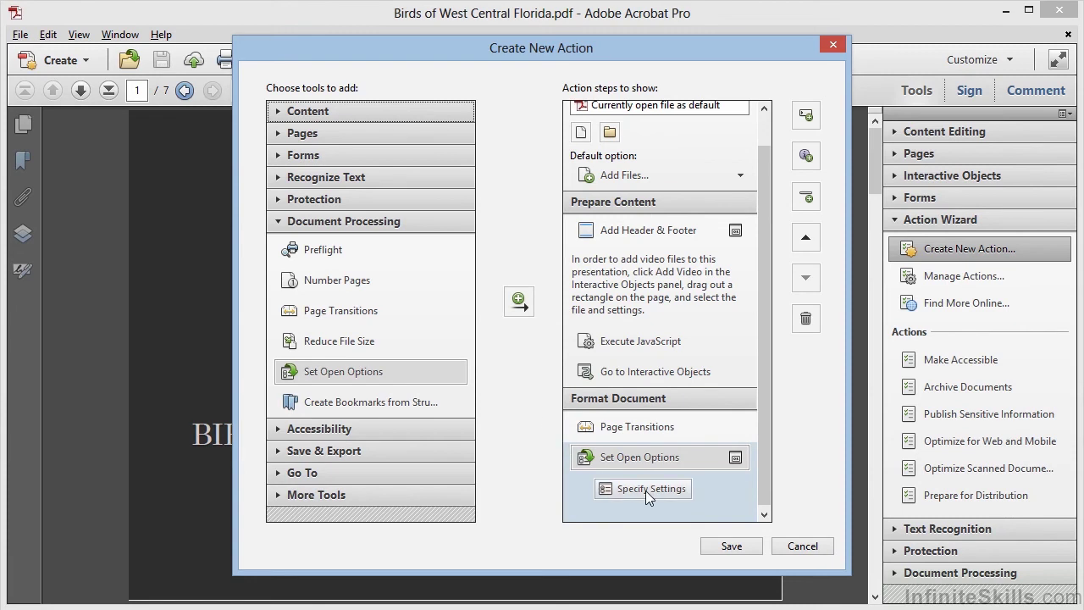
pyautogui.click(646, 490)
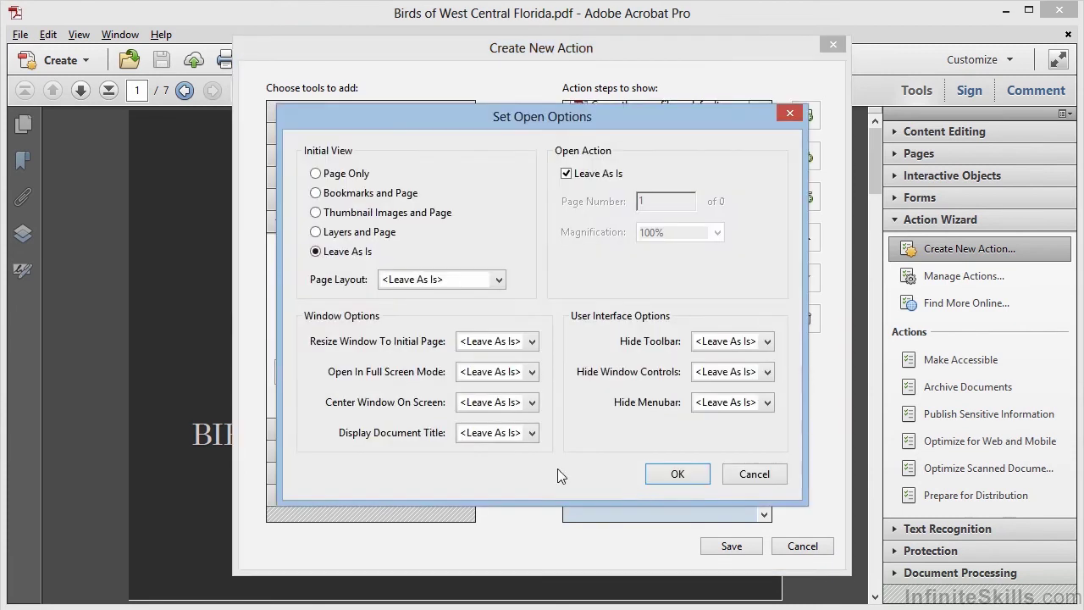
pyautogui.click(491, 373)
pyautogui.click(491, 391)
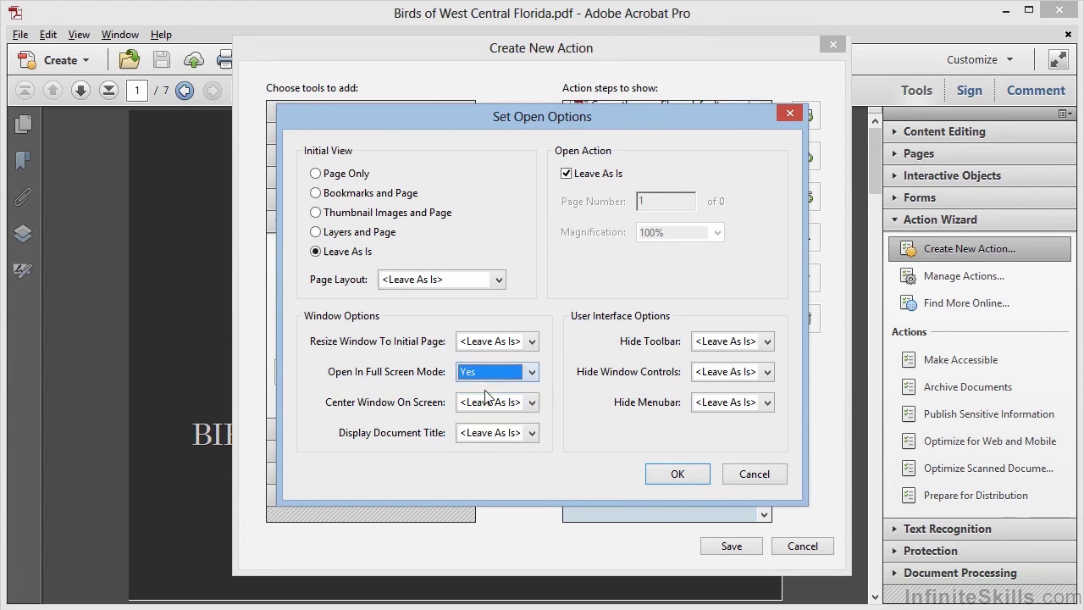
pyautogui.click(677, 474)
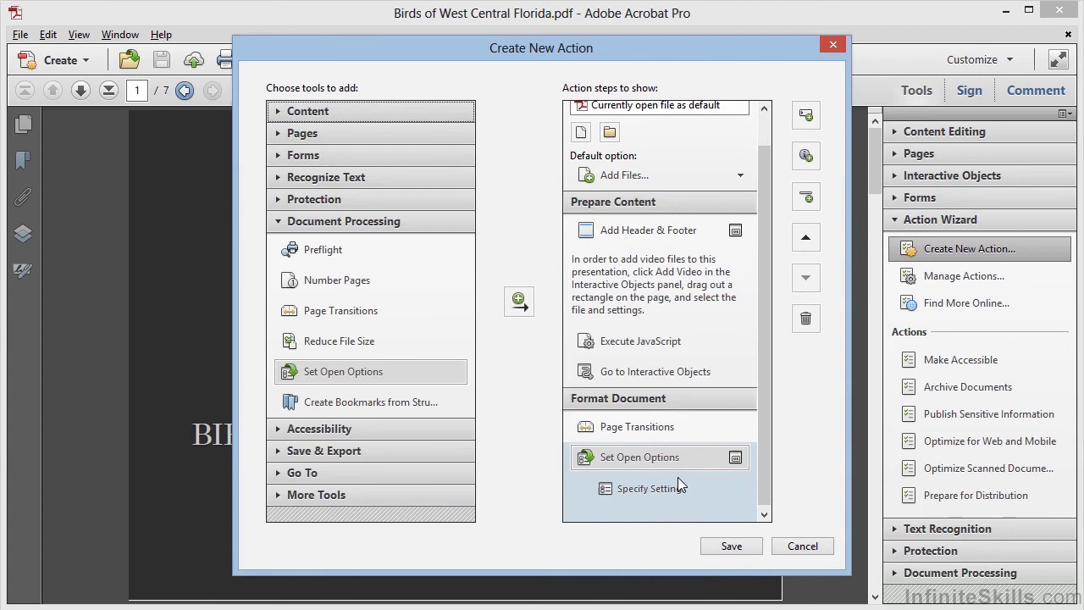
# Step: Save the action as "Presentation Formatting" with a description covering header and footer, adding multimedia, fade-medium page transitions and opening in full screen
pyautogui.click(730, 546)
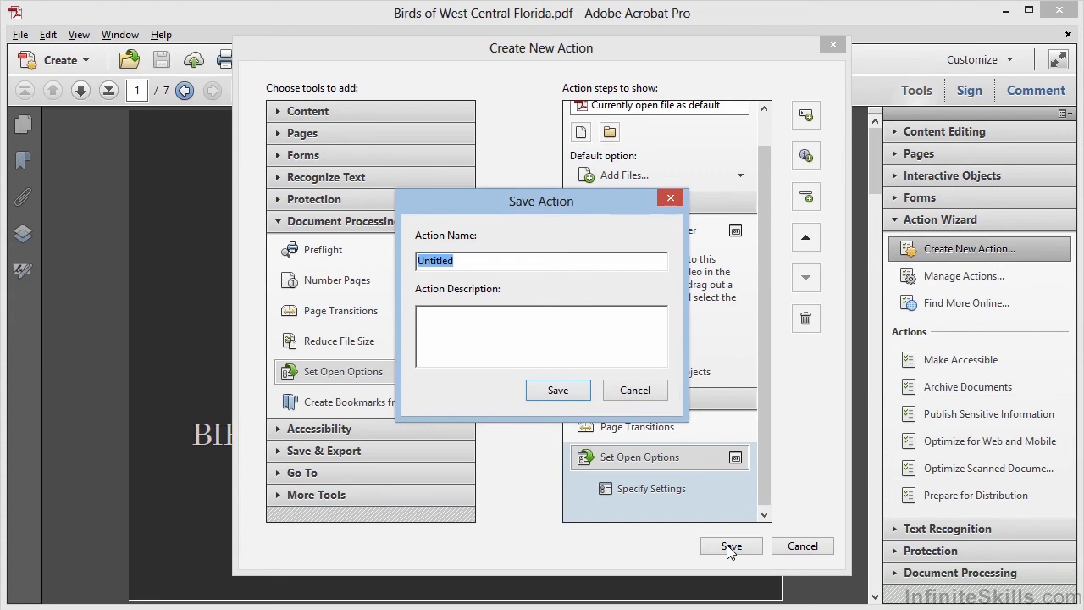
pyautogui.write('Presentation Forma')
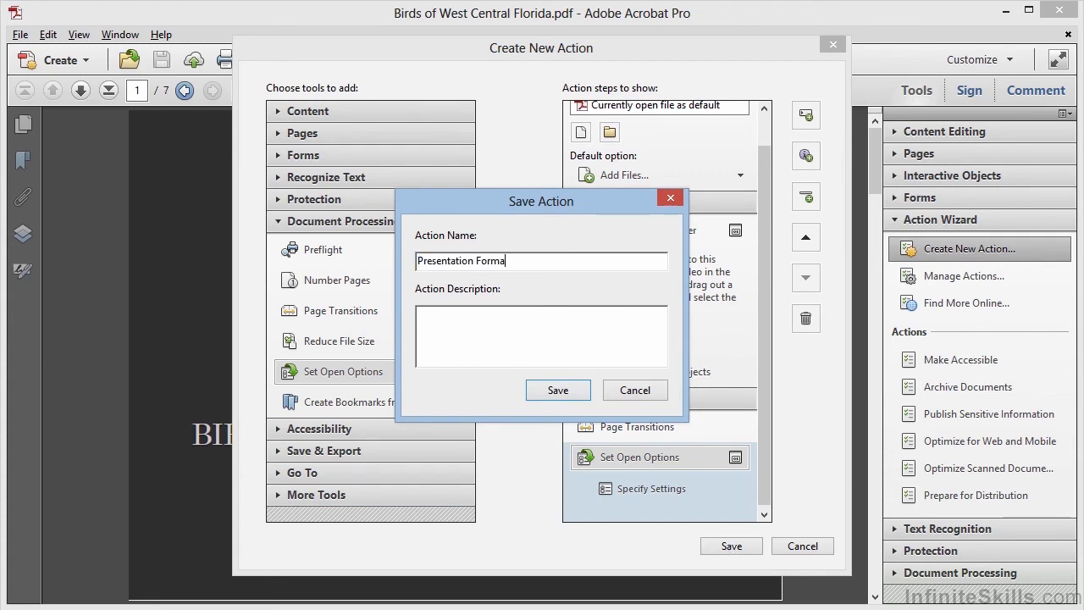
pyautogui.write('tting')
pyautogui.click(445, 327)
pyautogui.write('This action allows automated addition of header and footer, adding multimedia, set page transitions to fade-medium, and sets the presentation to open in full screen.')
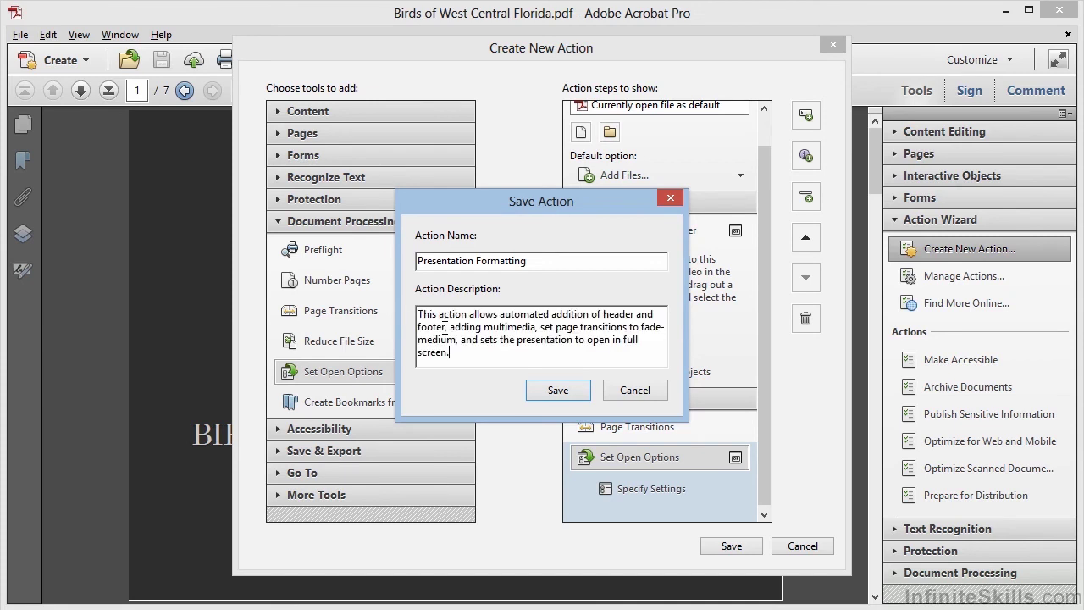
pyautogui.click(558, 390)
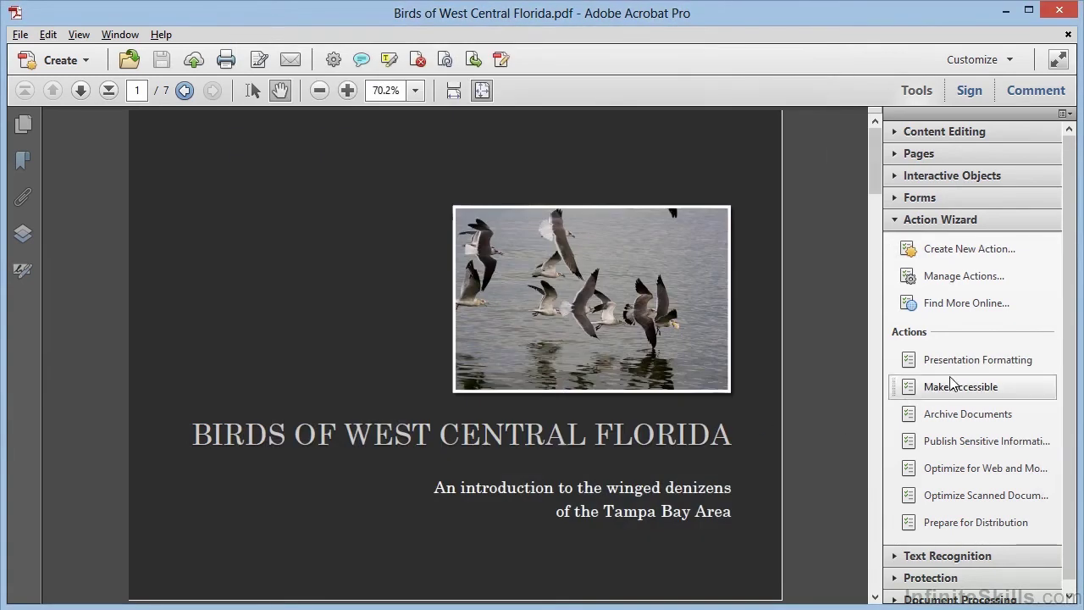
# Step: Start the Presentation Formatting action on the open Birds of West Central Florida PDF
pyautogui.moveTo(956, 375)
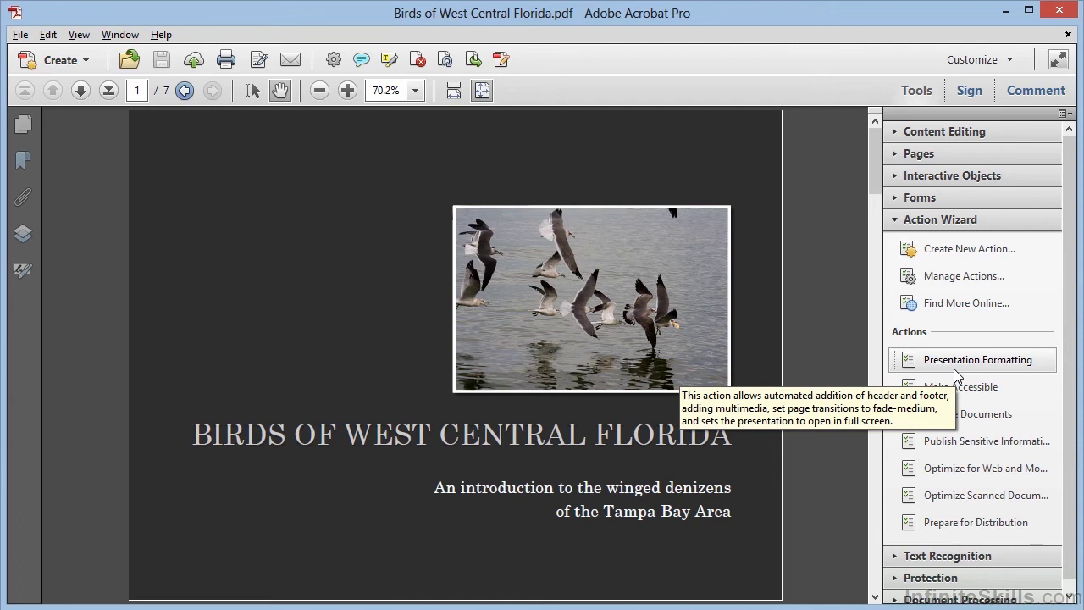
pyautogui.click(956, 370)
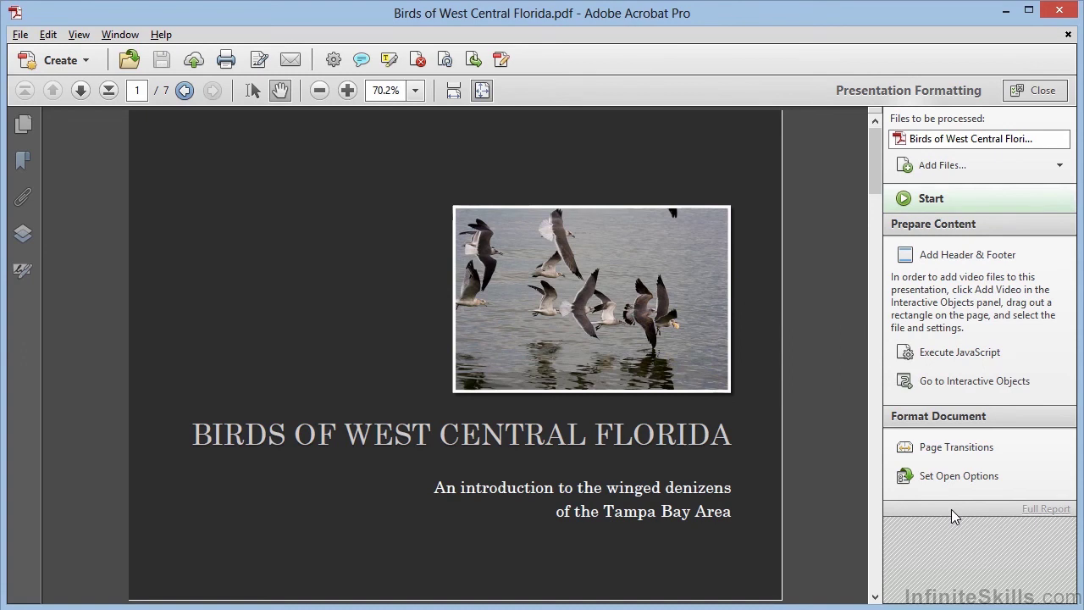
pyautogui.click(971, 200)
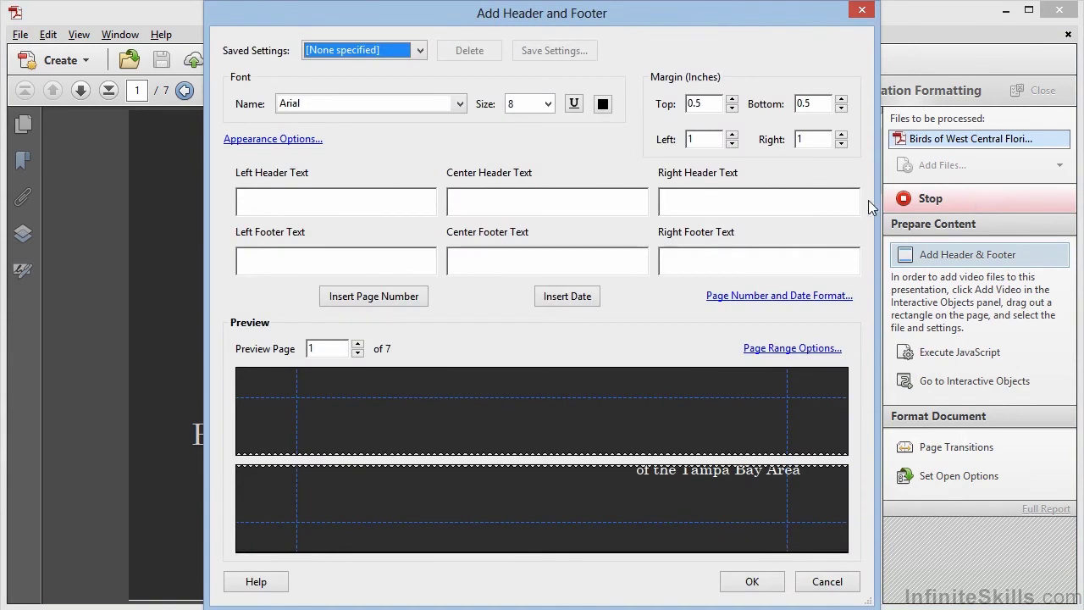
# Step: Insert the page number in the left header text, set its font color to white, and apply the header
pyautogui.click(405, 208)
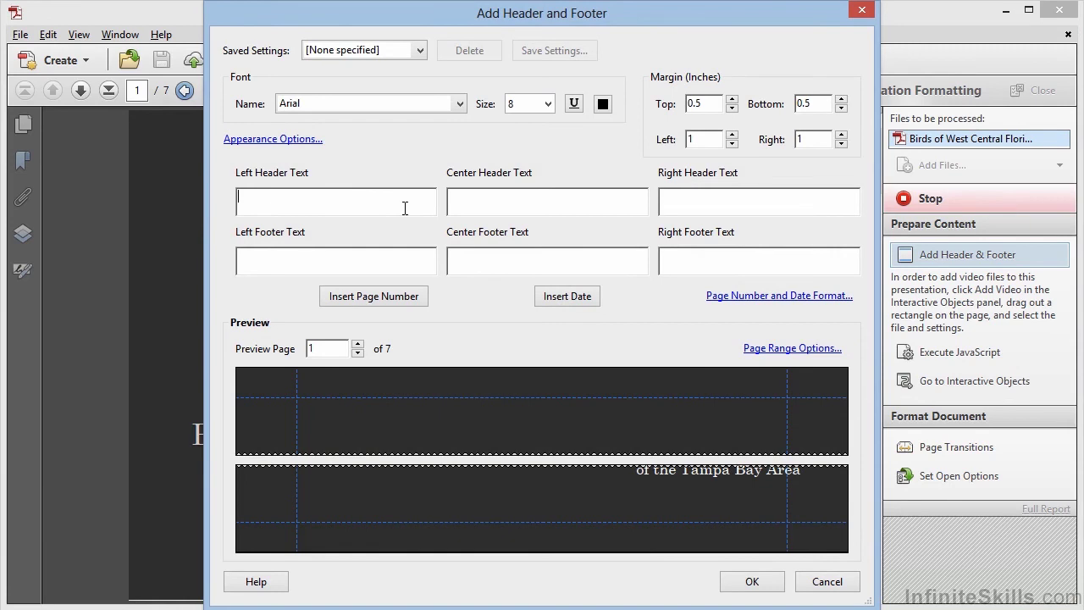
pyautogui.click(390, 302)
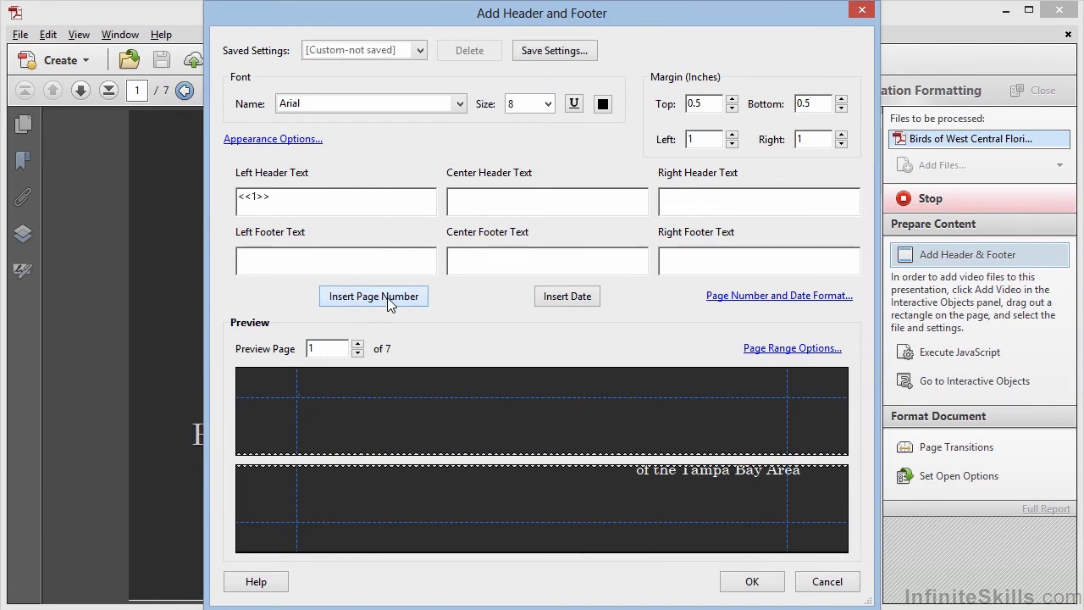
pyautogui.click(603, 104)
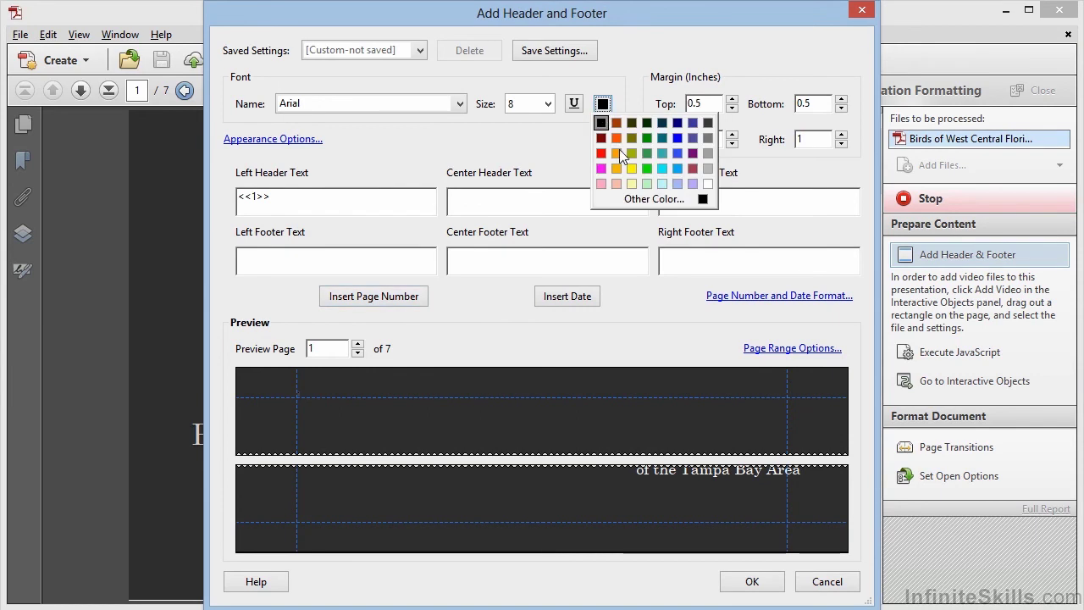
pyautogui.click(706, 184)
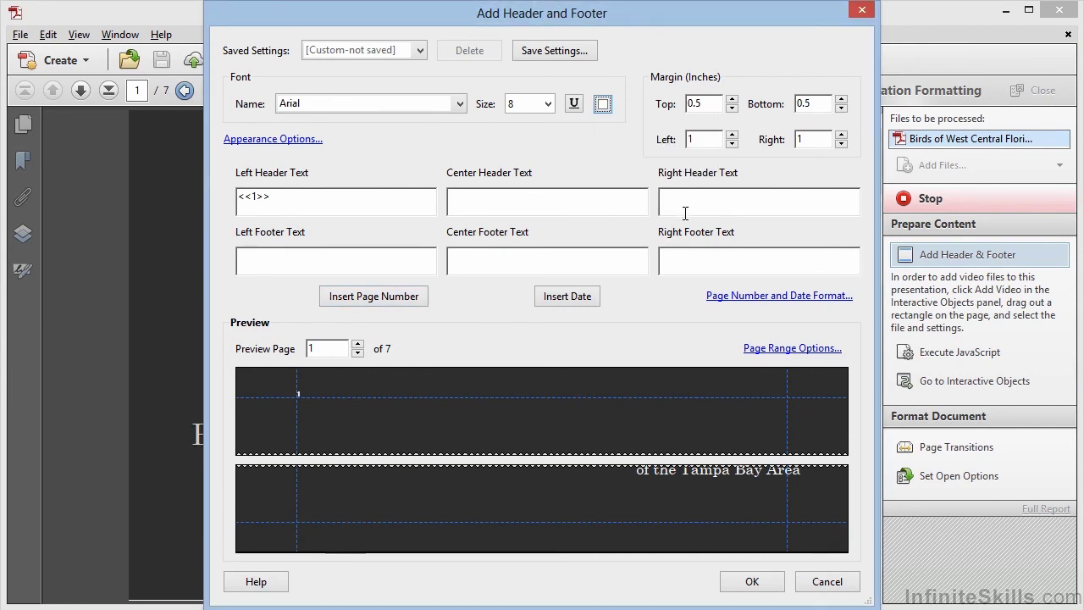
pyautogui.click(768, 584)
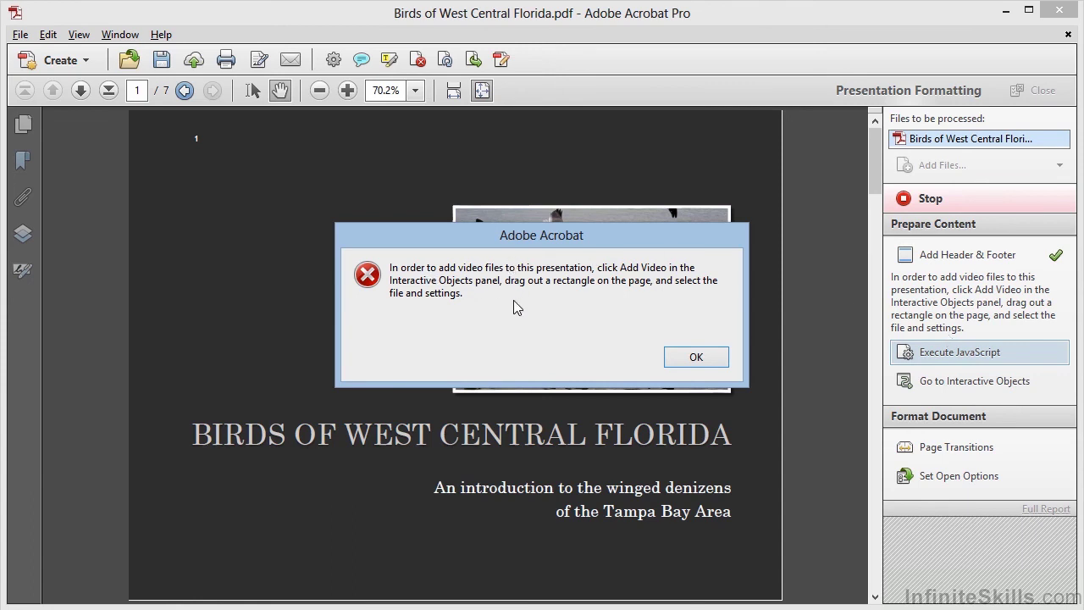
# Step: Dismiss the instruction alert and draw a video area on page 1 beside the bird photo, with Egret.mp4 as its file
pyautogui.click(683, 362)
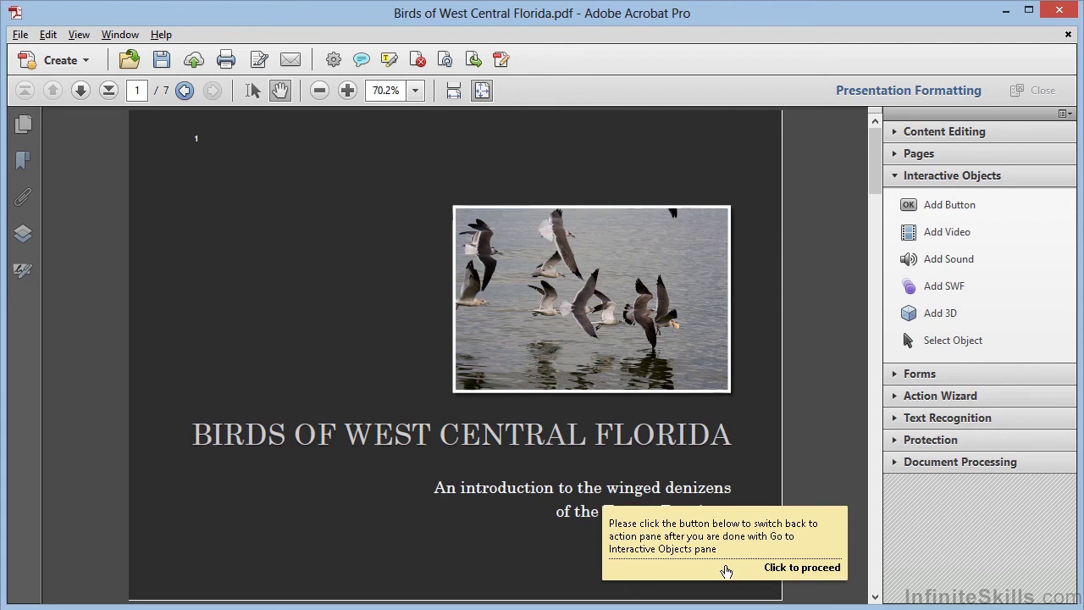
pyautogui.click(955, 237)
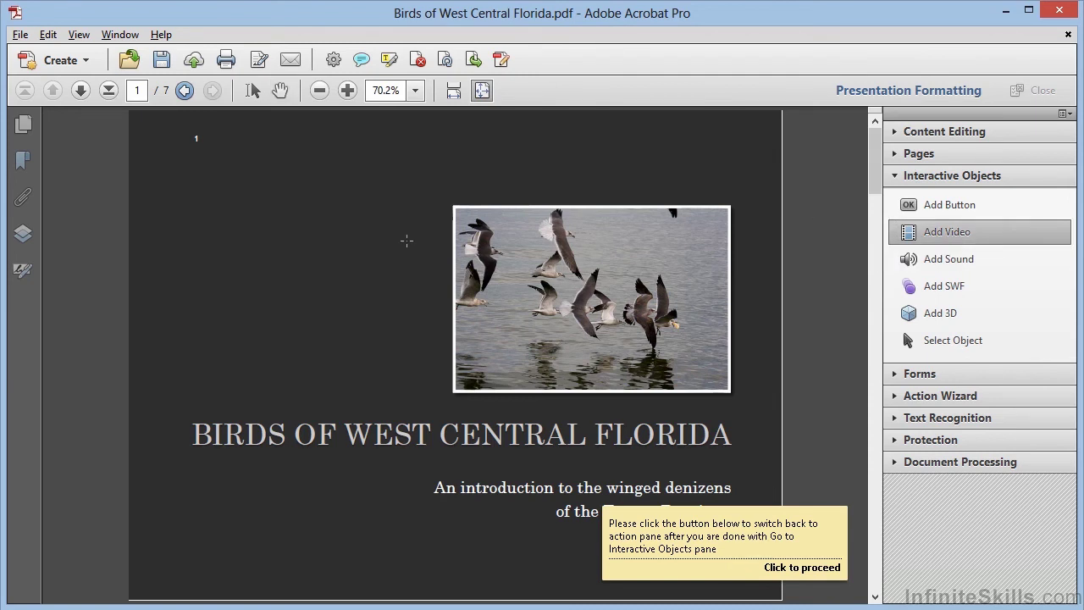
pyautogui.moveTo(406, 214); pyautogui.dragTo(164, 386)
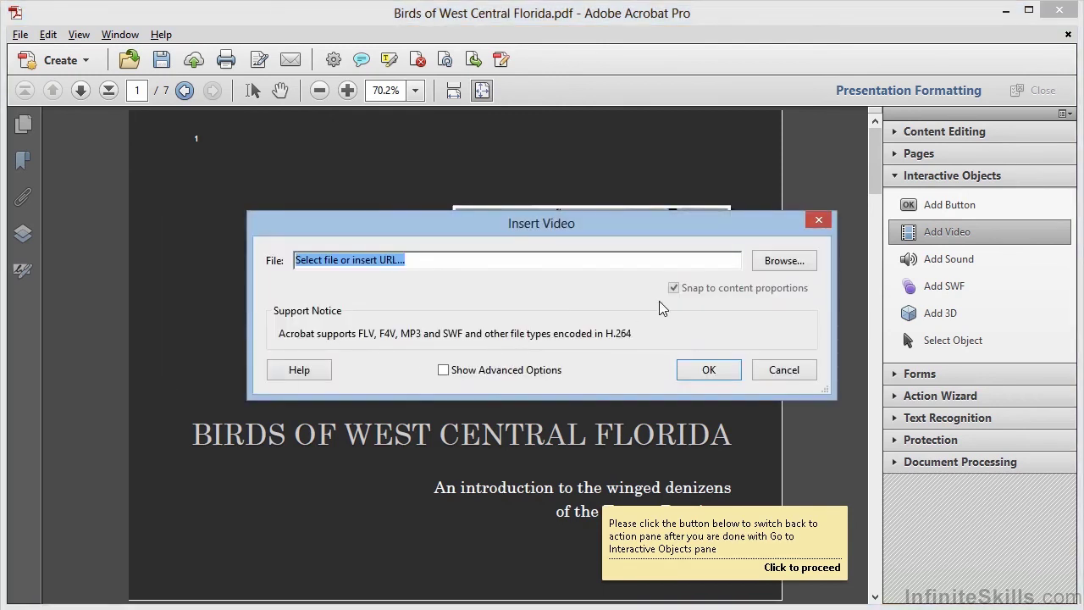
pyautogui.click(805, 265)
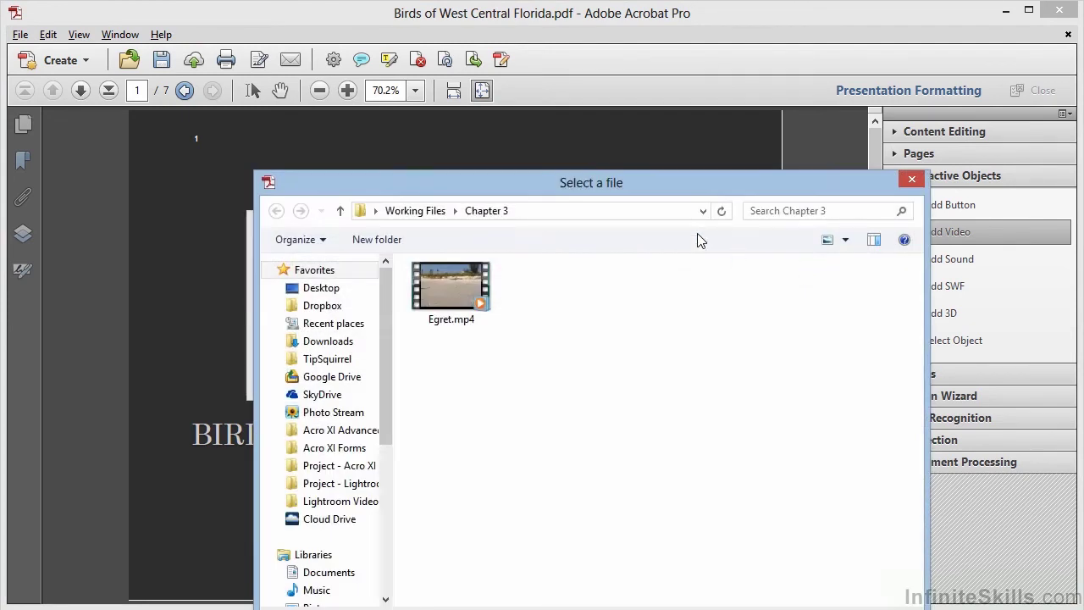
pyautogui.moveTo(658, 185); pyautogui.dragTo(625, 72)
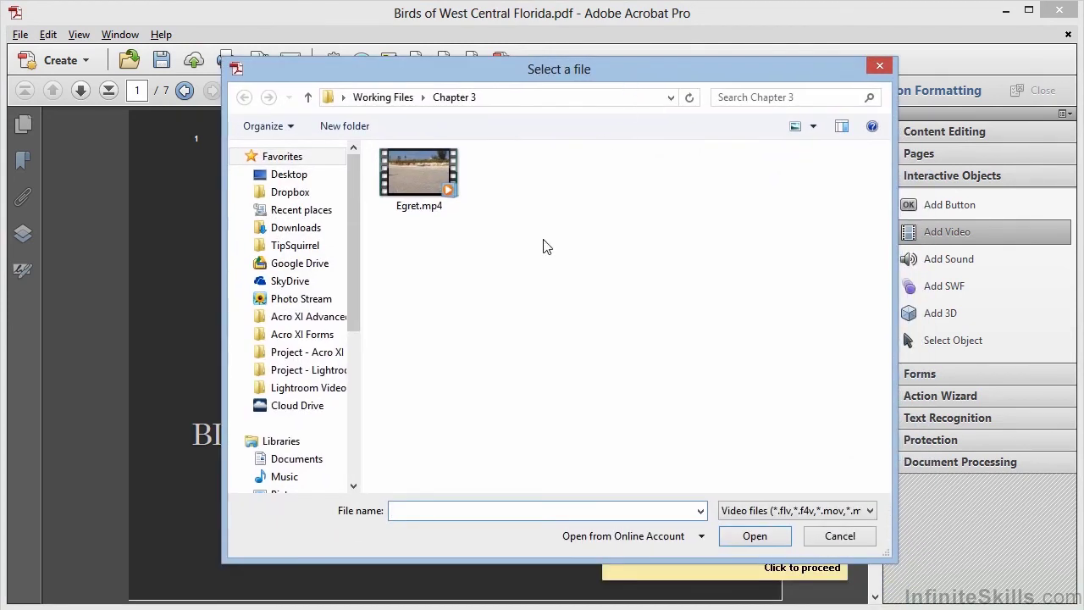
pyautogui.click(419, 176)
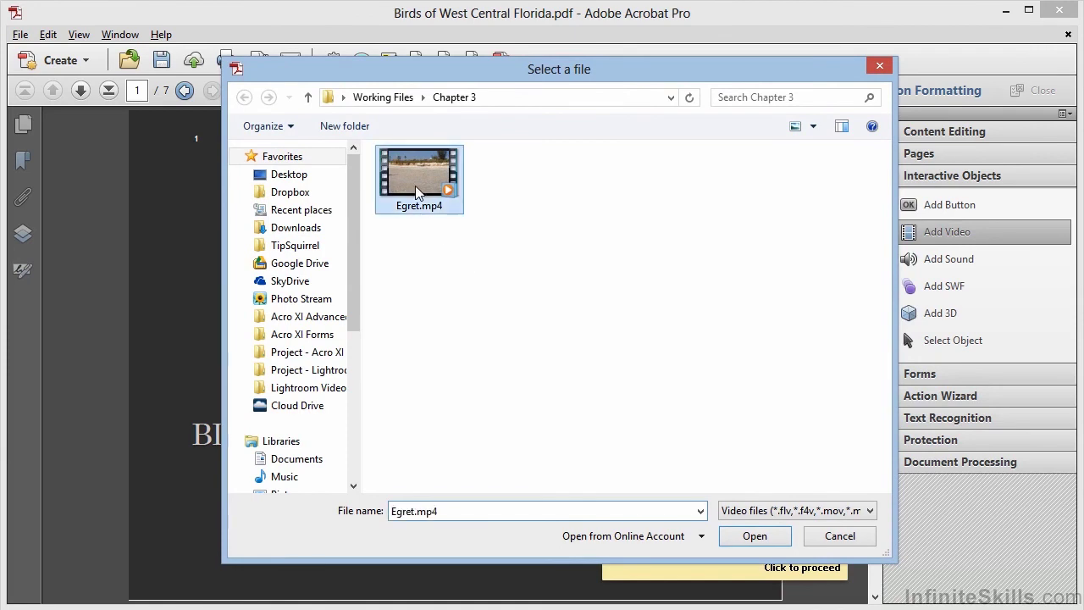
pyautogui.click(752, 536)
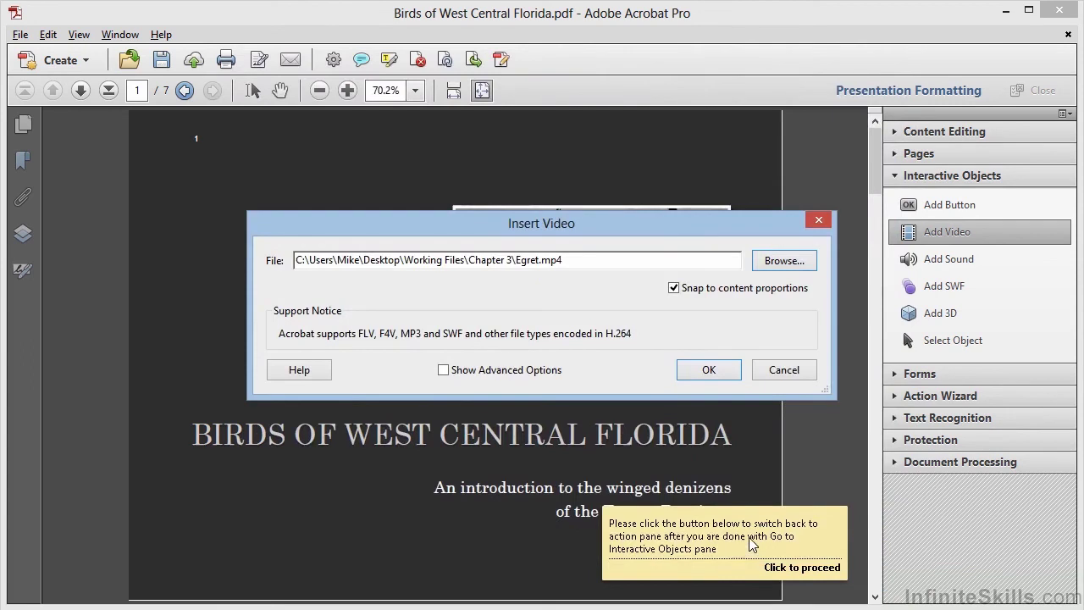
# Step: Set the video to be disabled when the page containing the content is closed, using the advanced options, and insert it
pyautogui.click(445, 370)
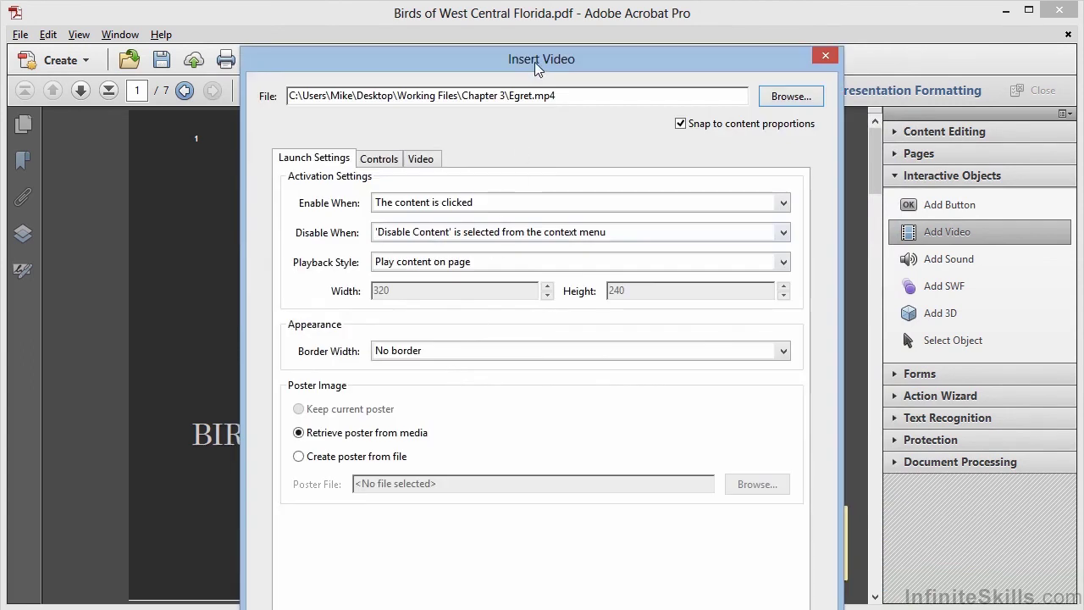
pyautogui.moveTo(536, 63); pyautogui.dragTo(508, 20)
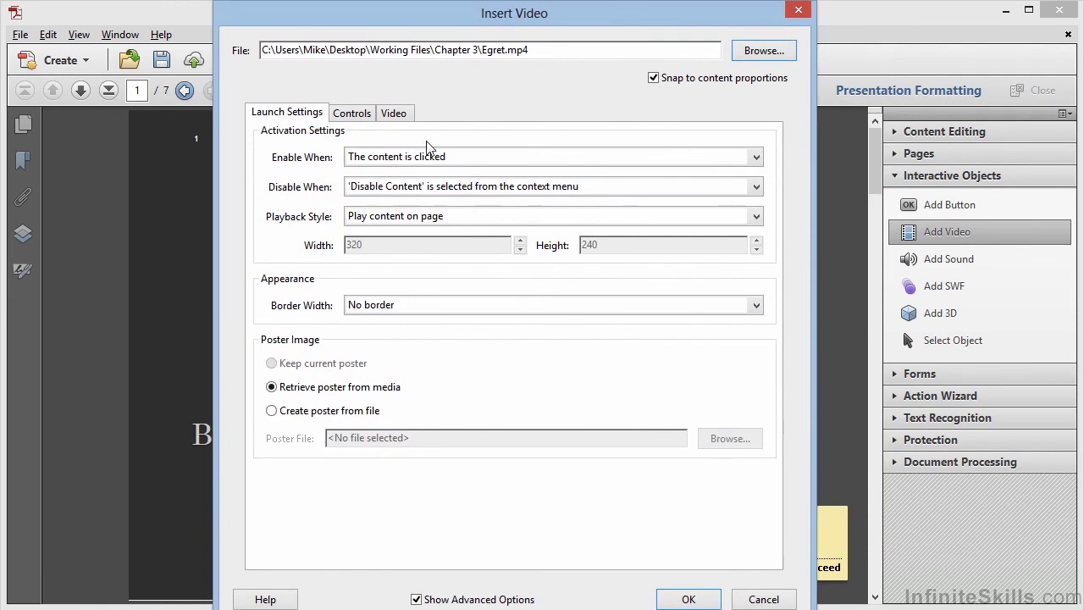
pyautogui.click(438, 187)
pyautogui.click(428, 225)
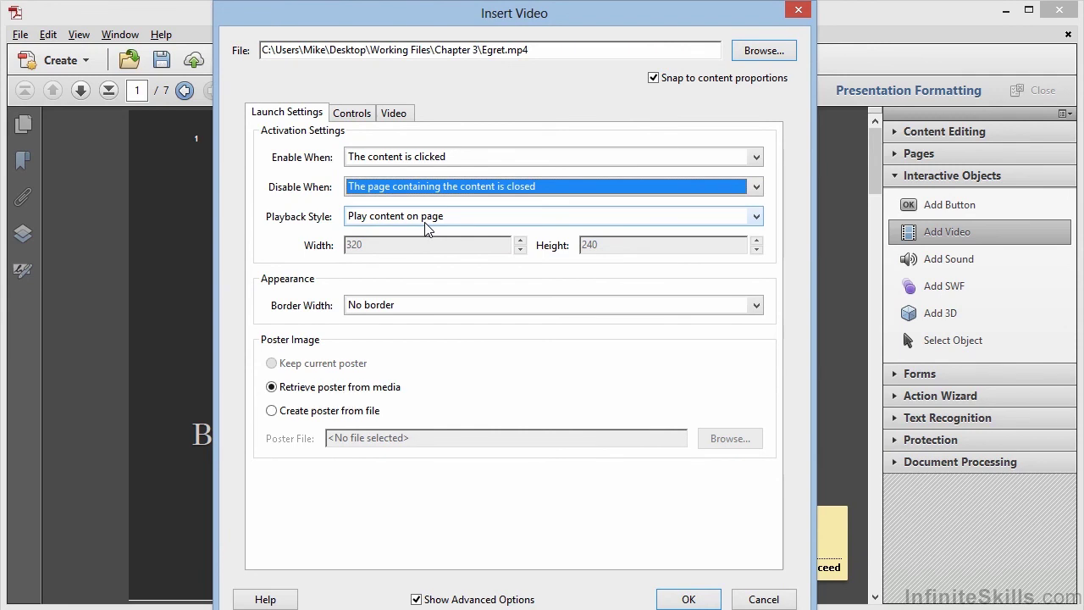
pyautogui.click(688, 599)
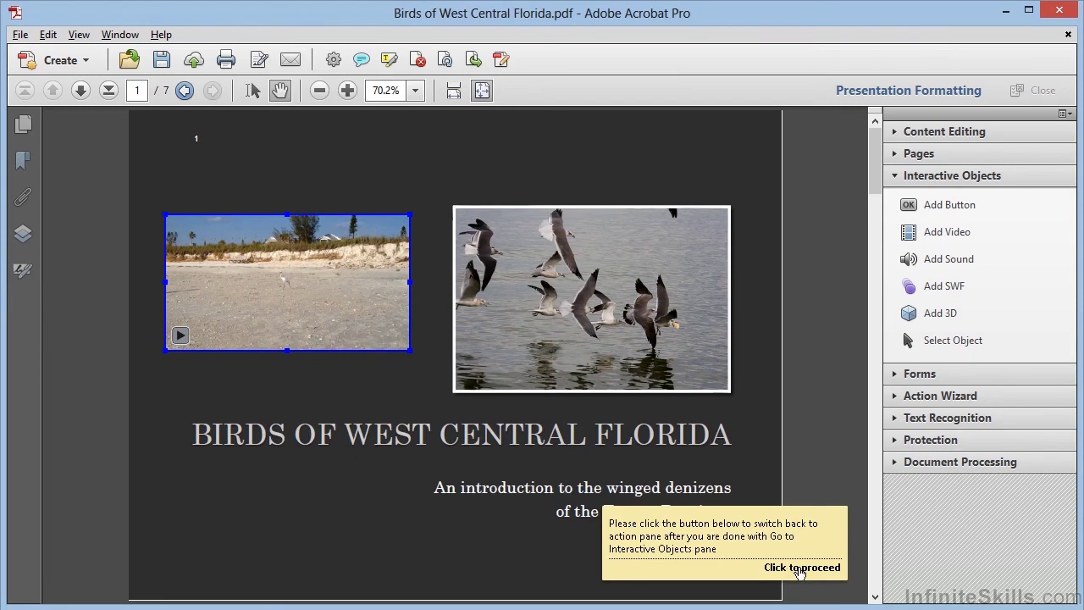
# Step: Proceed with the action past the Interactive Objects step and accept the initial view with Open in Full Screen mode
pyautogui.click(798, 569)
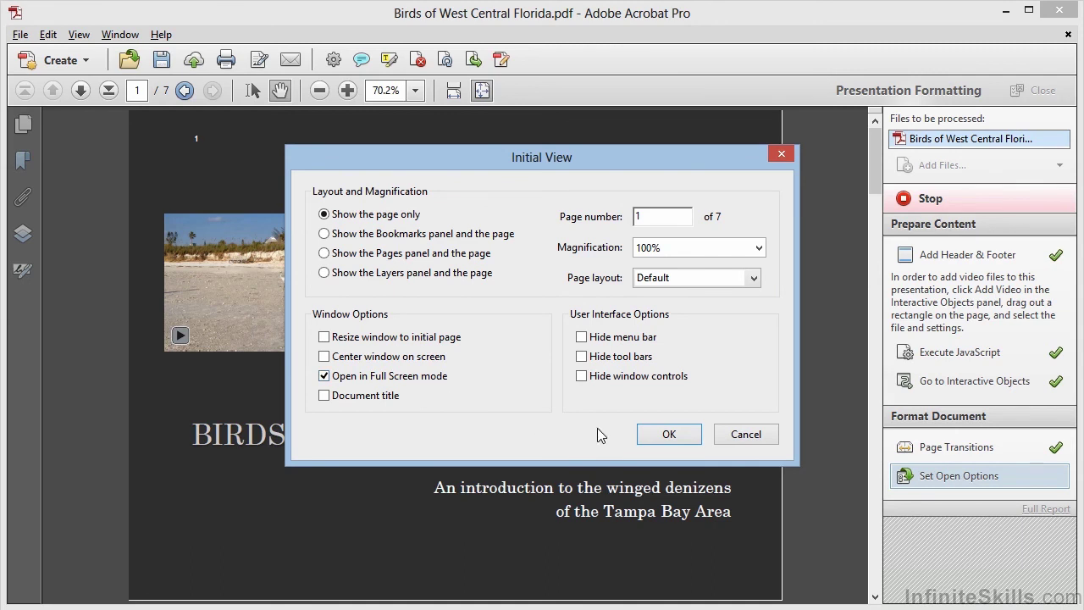
pyautogui.click(668, 434)
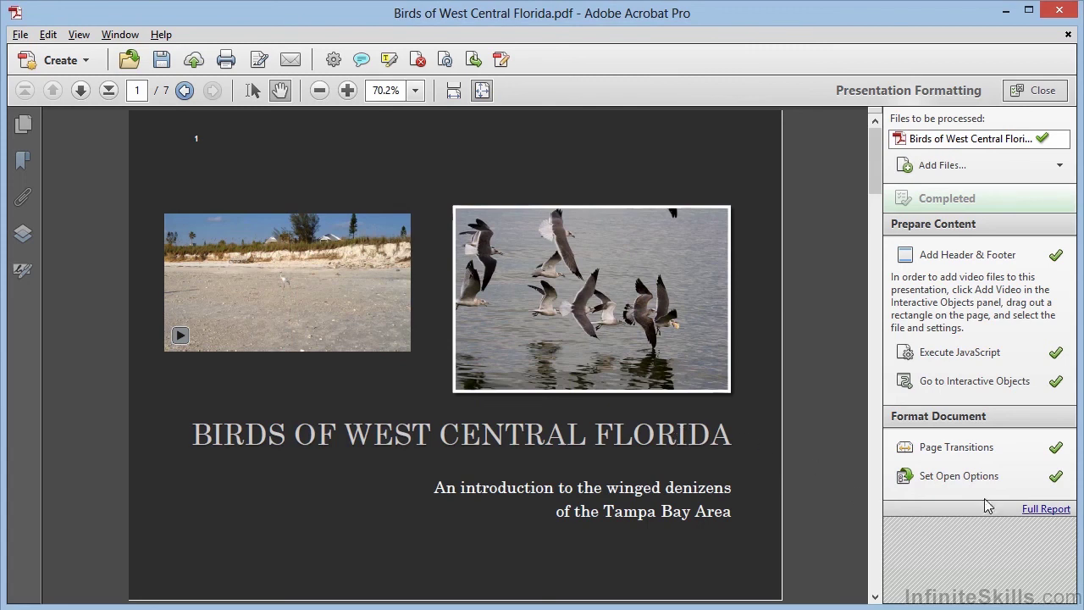
# Step: Close the completed Presentation Formatting action and list the available actions in the Action Wizard
pyautogui.click(1029, 510)
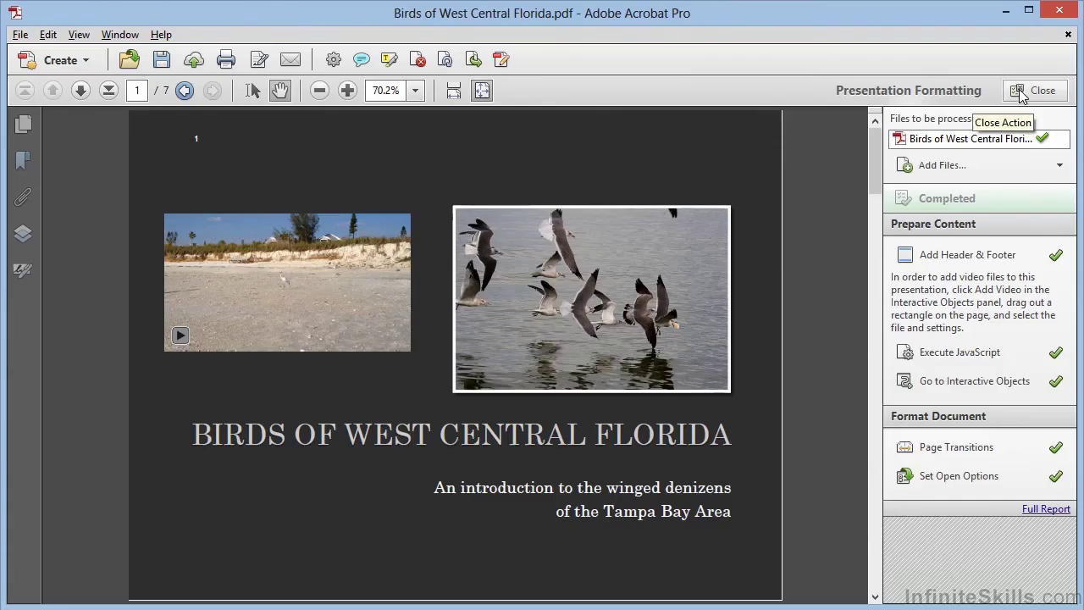
pyautogui.click(1034, 91)
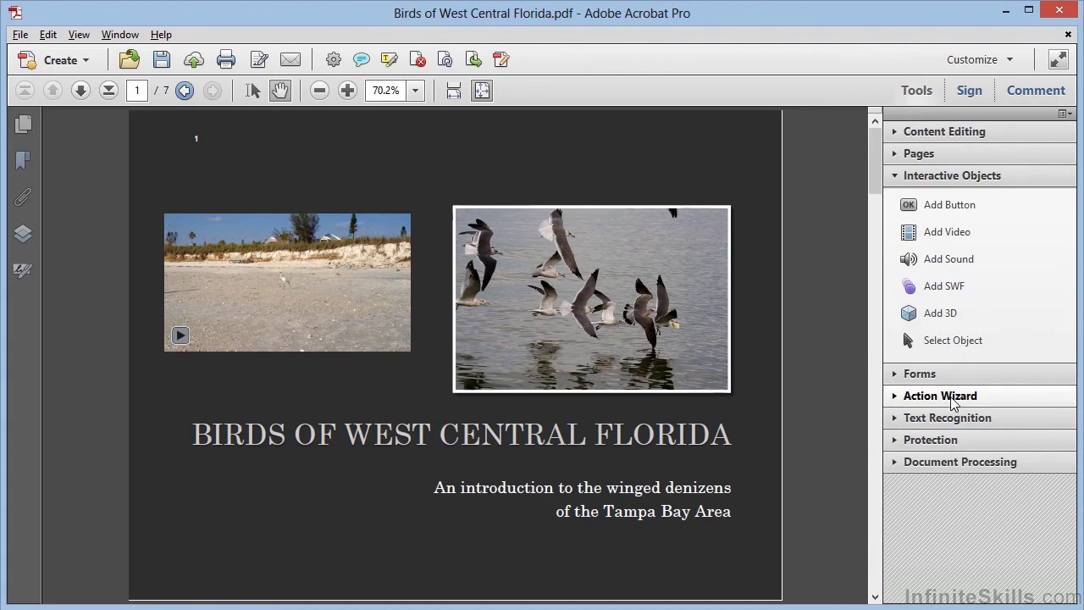
pyautogui.click(952, 404)
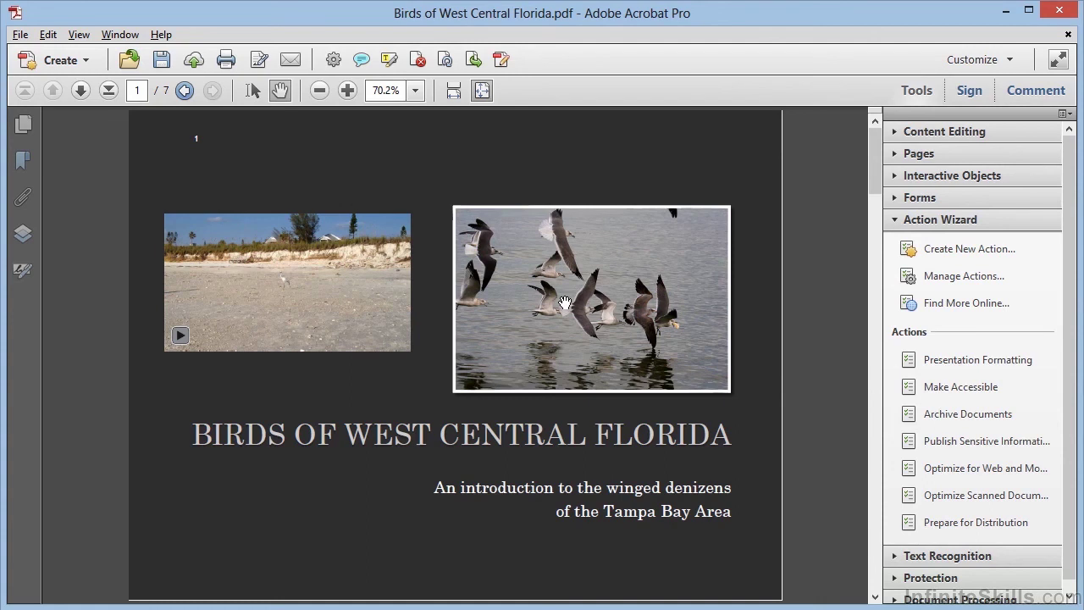
# Step: Save the formatted presentation to the Desktop as Birds of West Central Florida.pdf and close the document
pyautogui.click(19, 35)
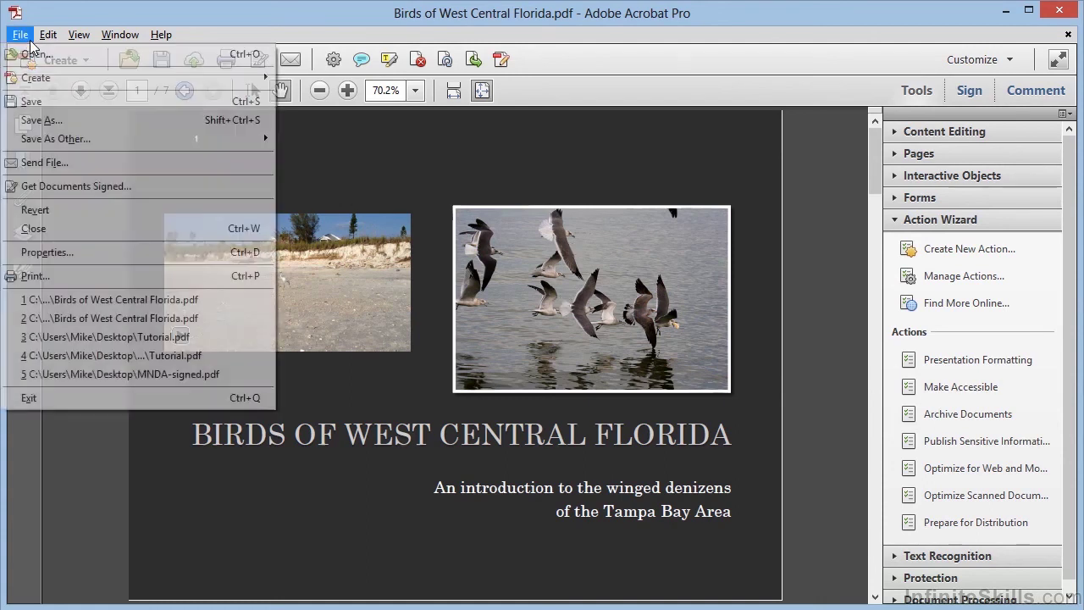
pyautogui.click(44, 121)
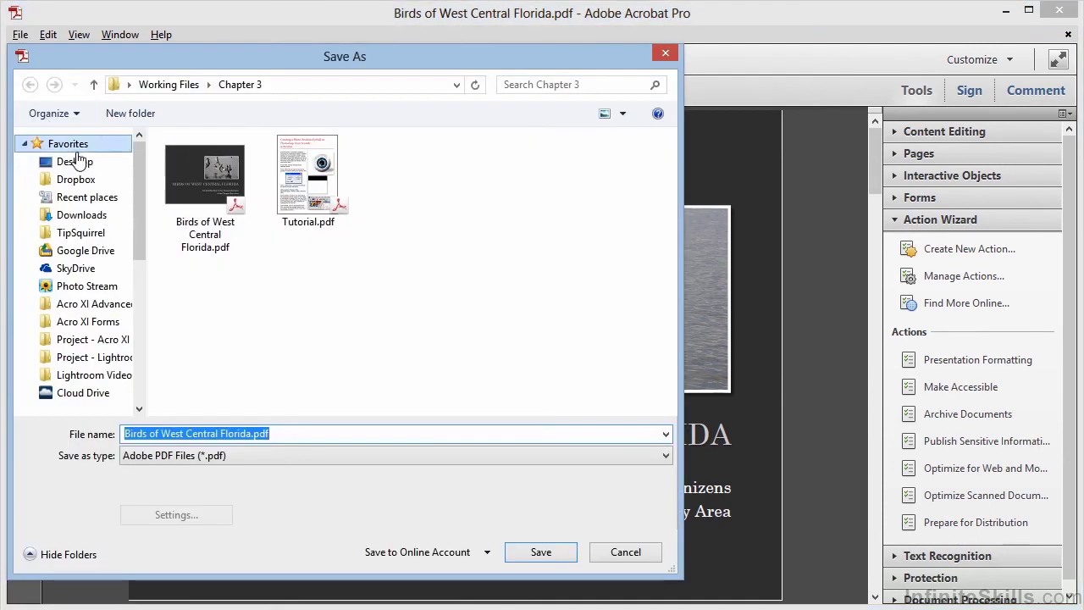
pyautogui.click(77, 162)
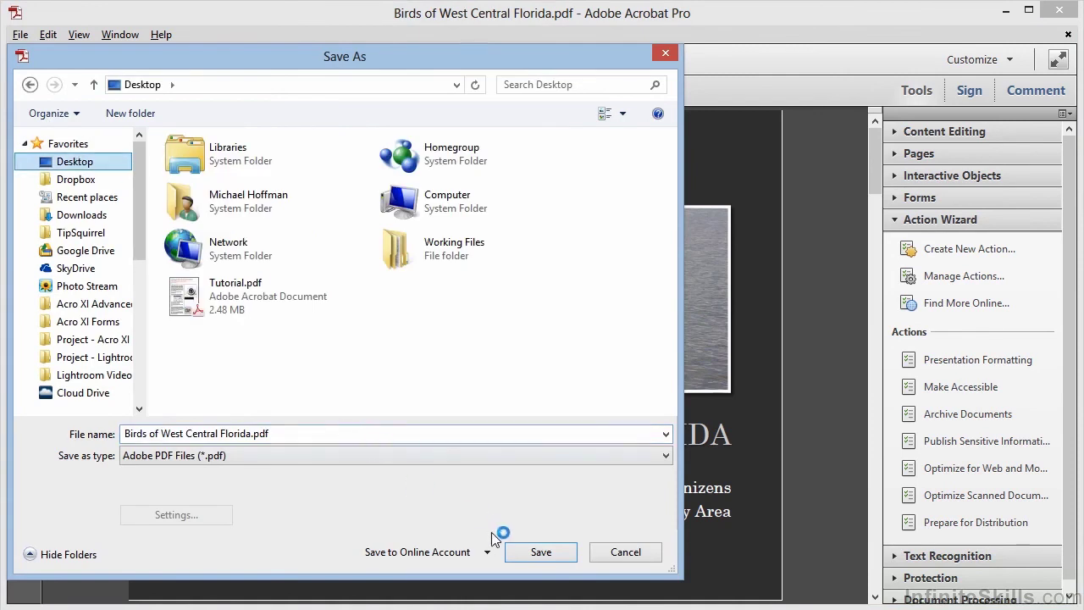
pyautogui.click(539, 555)
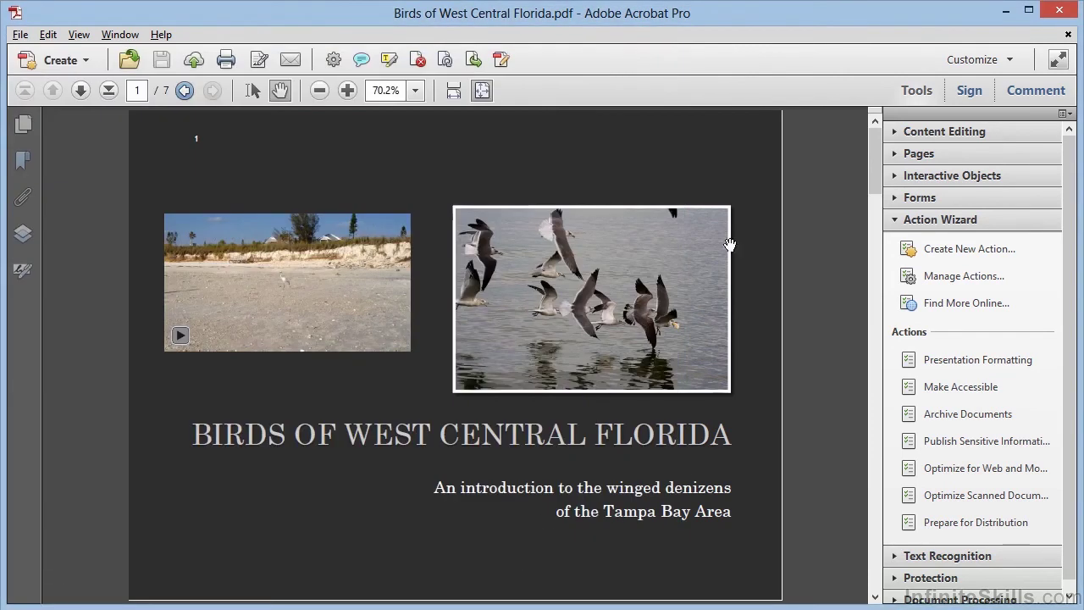
pyautogui.click(1068, 34)
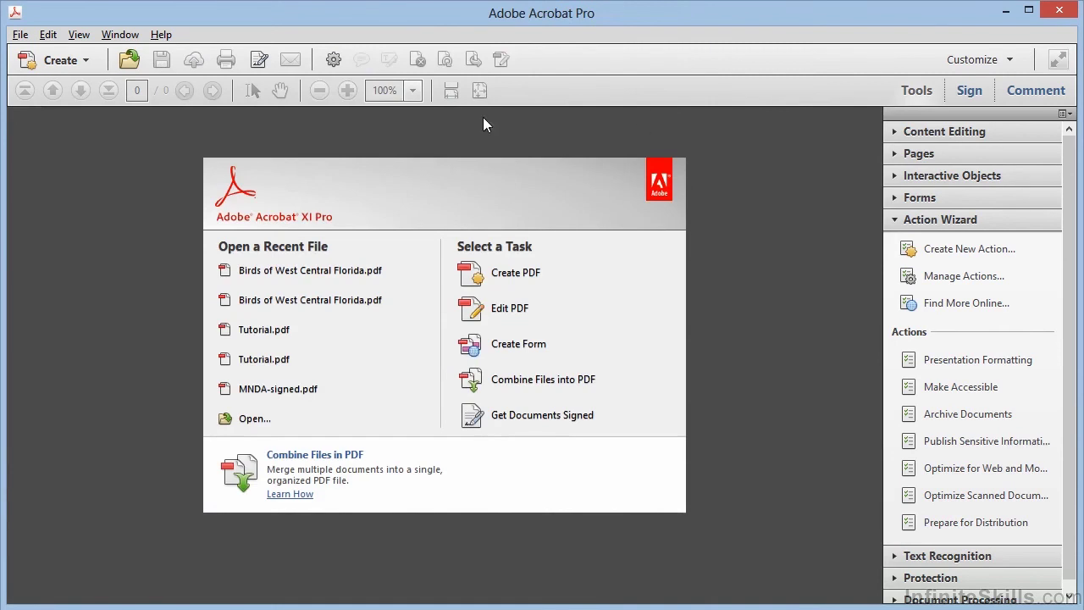
# Step: Open Birds of West Central Florida.pdf from the Desktop and allow it to enter full screen mode
pyautogui.click(131, 60)
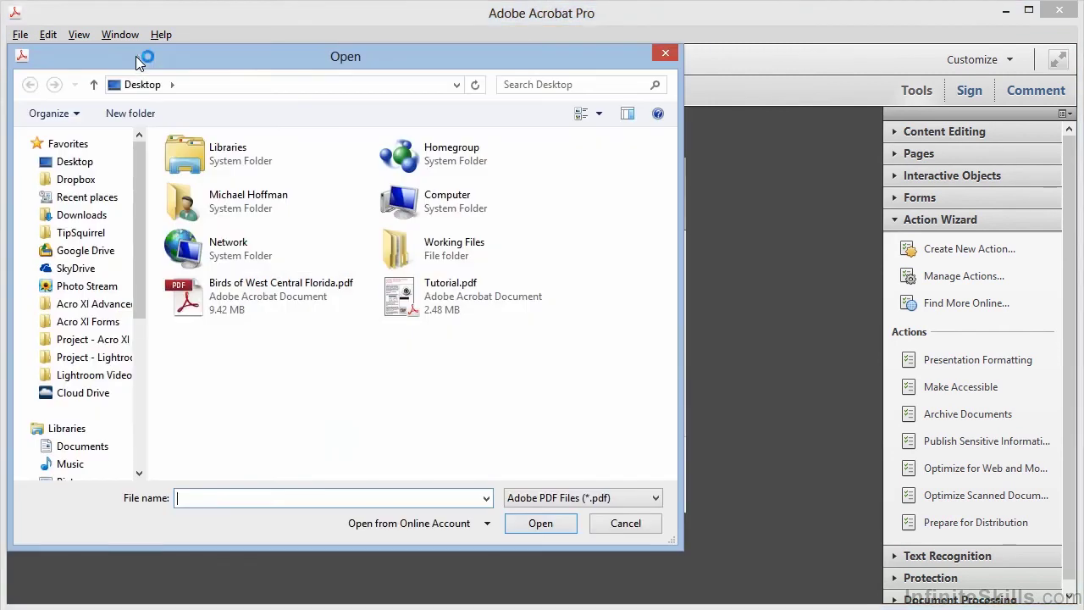
pyautogui.click(221, 306)
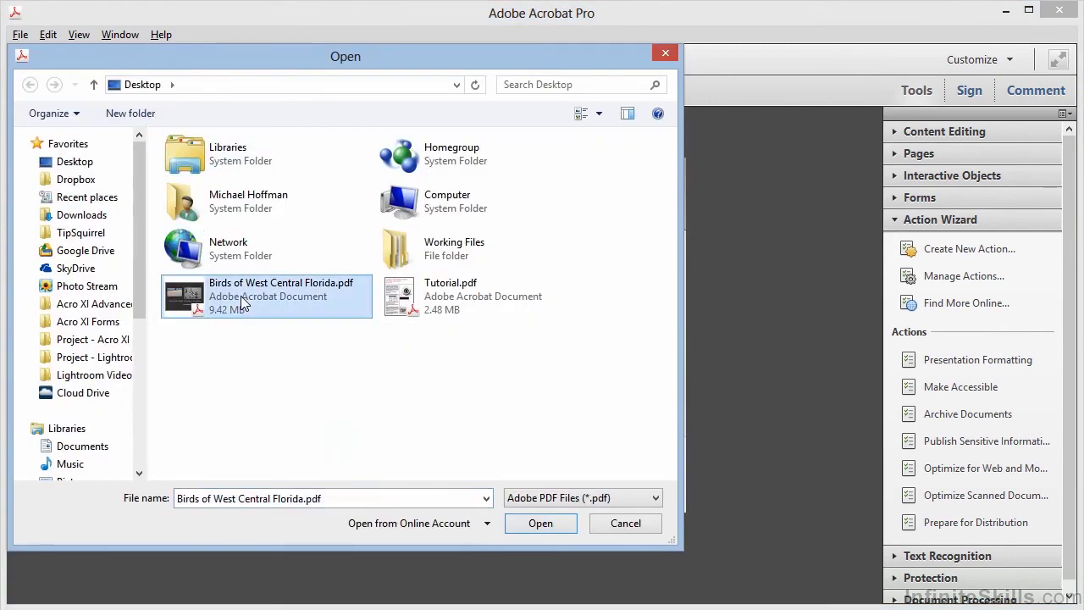
pyautogui.click(552, 524)
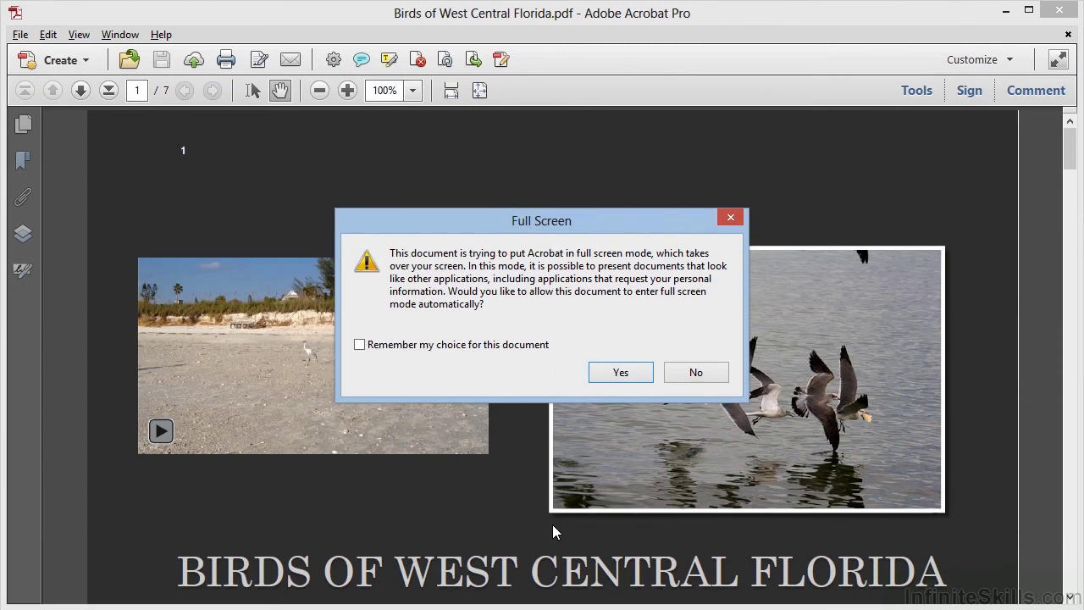
pyautogui.click(633, 378)
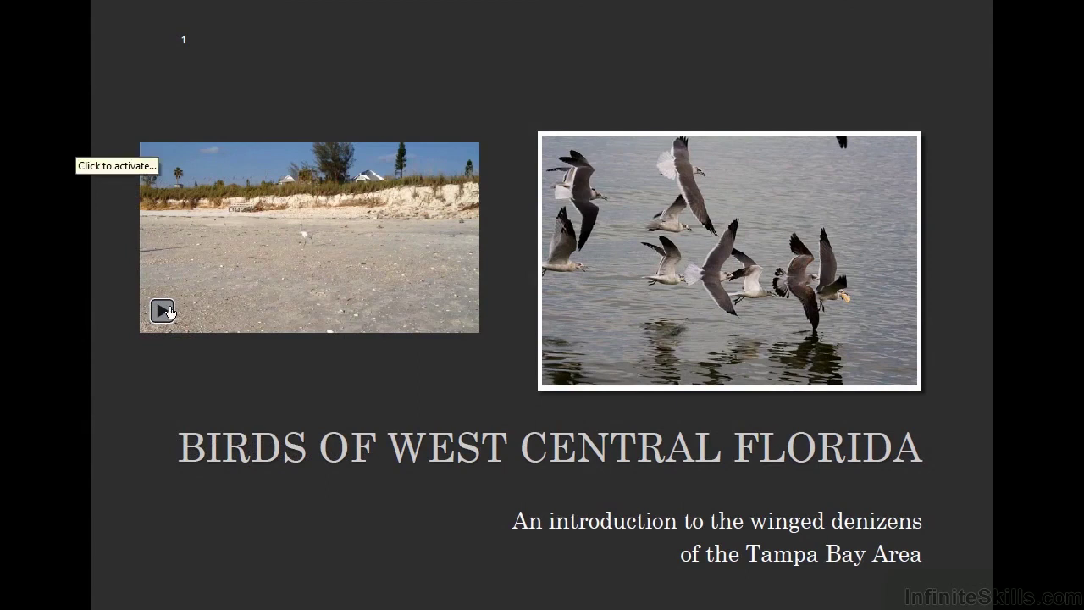
# Step: Play the beach video on page 1 of the full-screen presentation, and redisplay the Action Wizard tools outside full screen
pyautogui.click(164, 311)
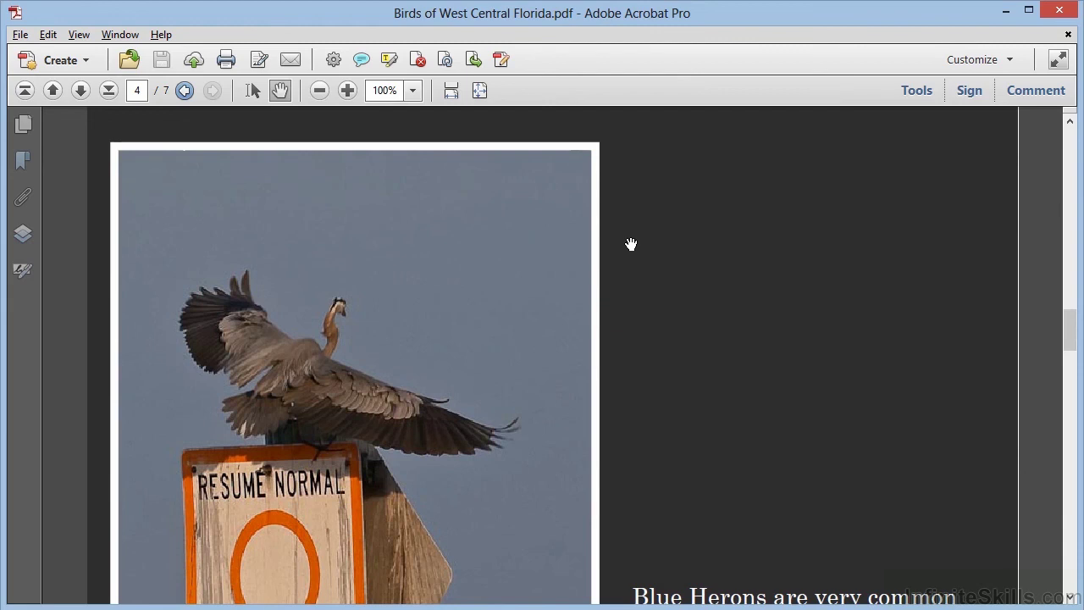
pyautogui.click(913, 94)
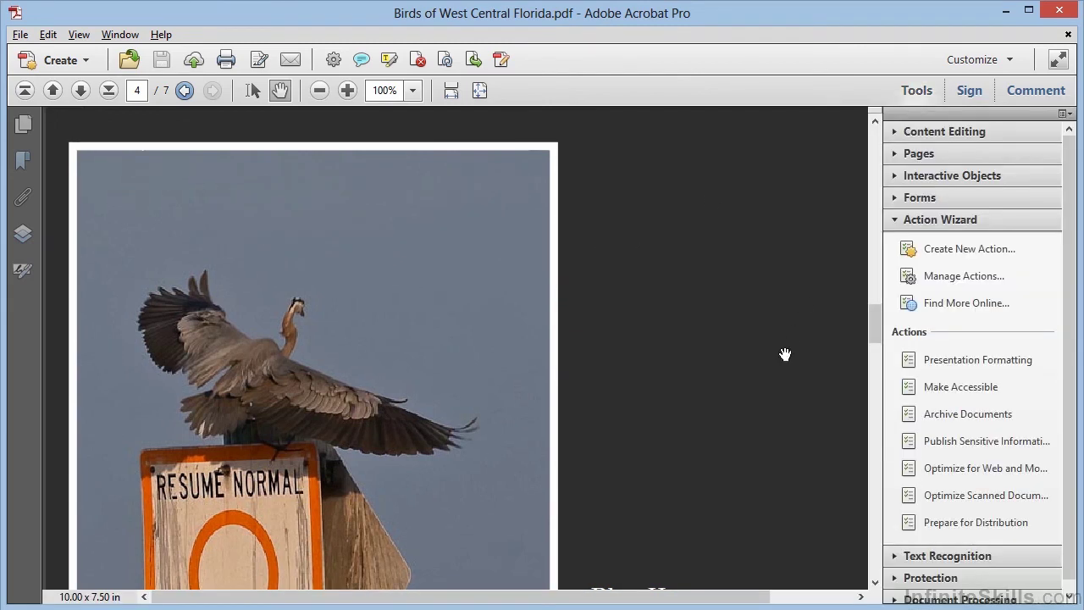